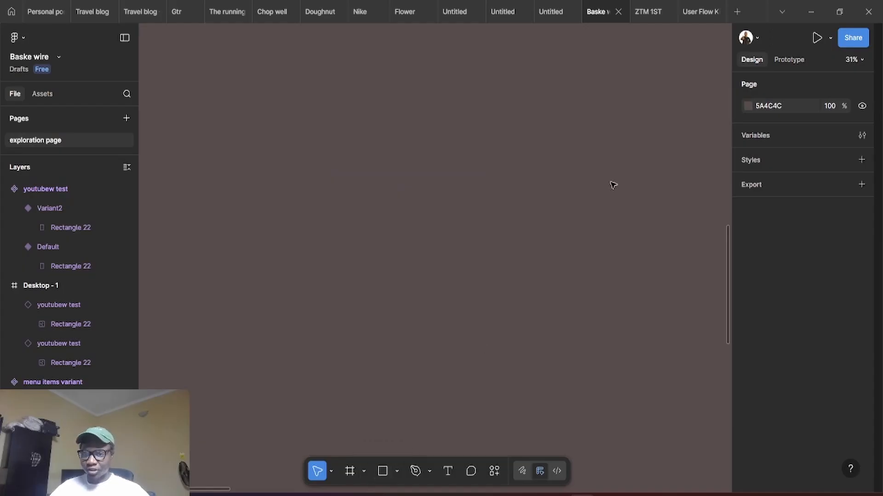
- Create a MacBook Air frame of 1280×832 and move it up and to the left on the canvas
left_click(349, 474)
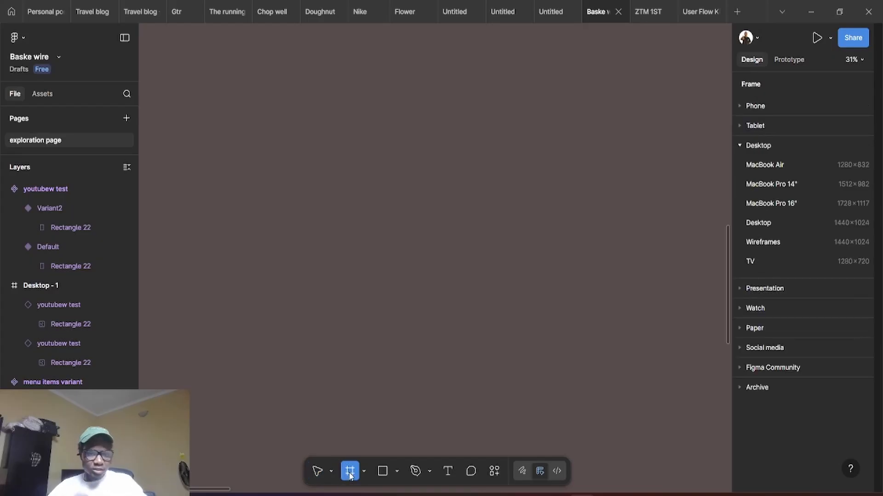
left_click(774, 164)
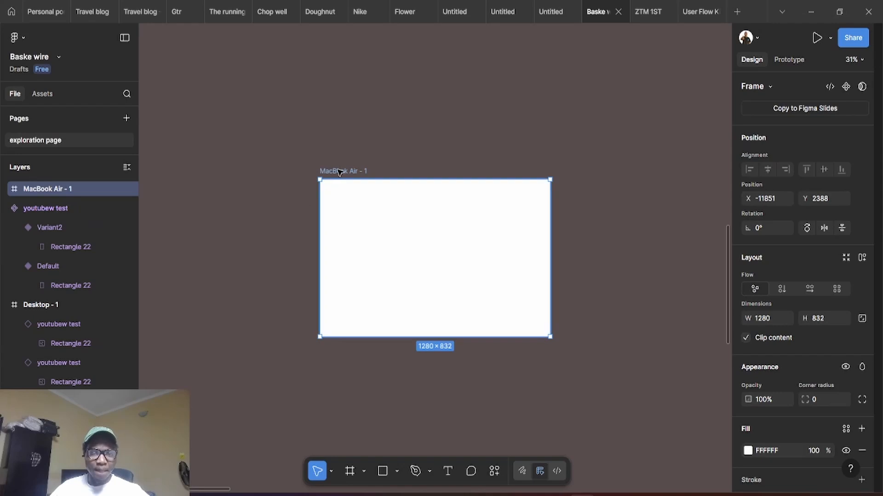
left_click_drag(335, 166, 216, 103)
scroll(497, 193, "up", 2)
left_click(491, 270)
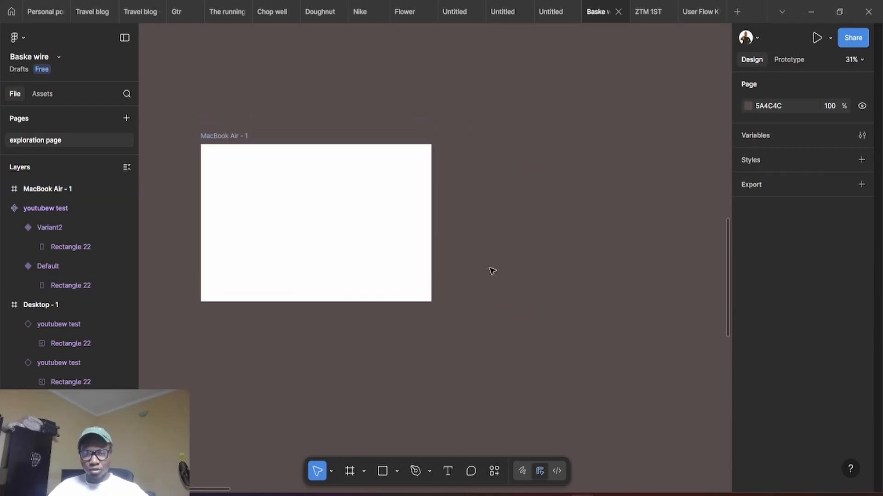
- Draw a rectangle about 220×354 on the empty canvas to the right of the MacBook Air frame
left_click(385, 470)
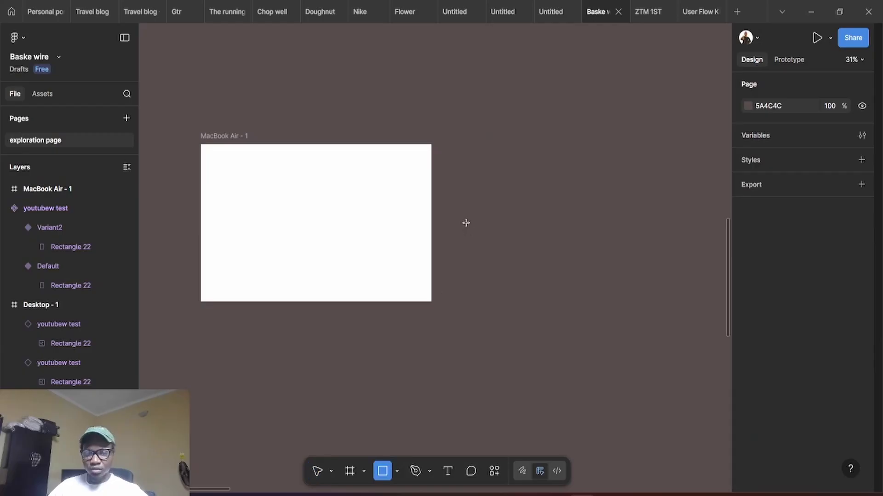
left_click_drag(465, 223, 503, 244)
scroll(513, 232, "up", 5)
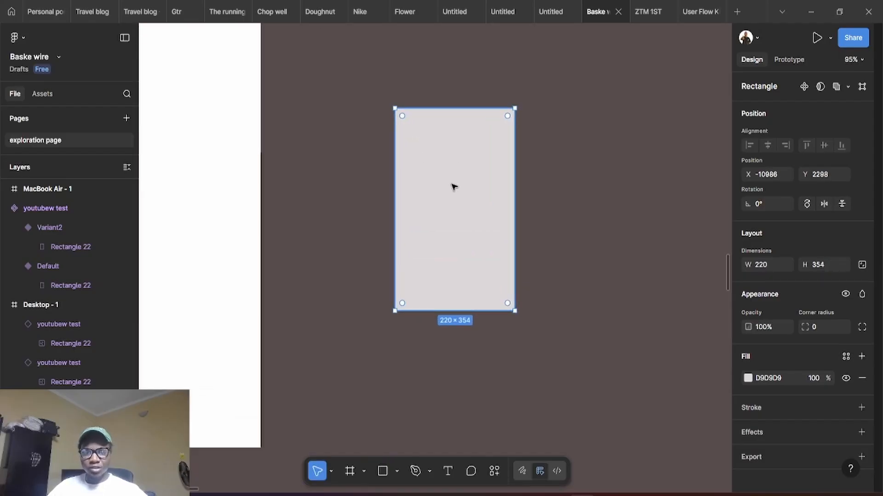
left_click_drag(570, 178, 583, 209)
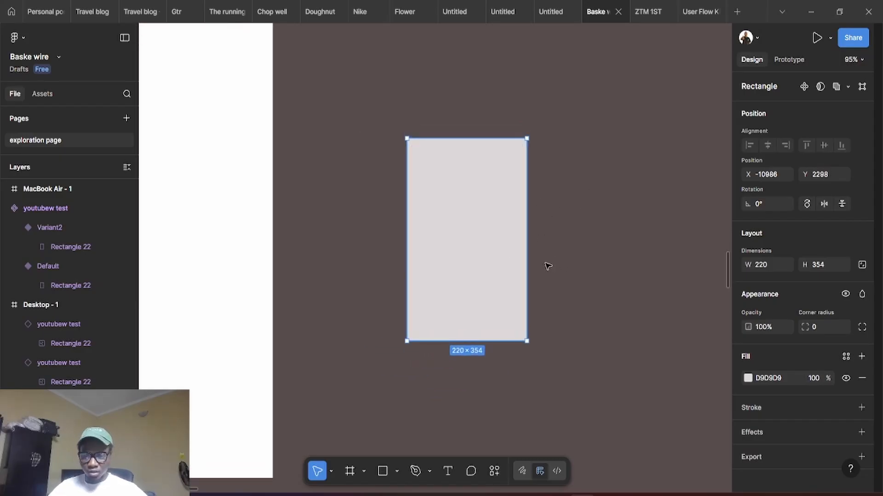
- Wrap the rectangle in an auto layout frame and shift the frame slightly up and to the left
key("shift+a")
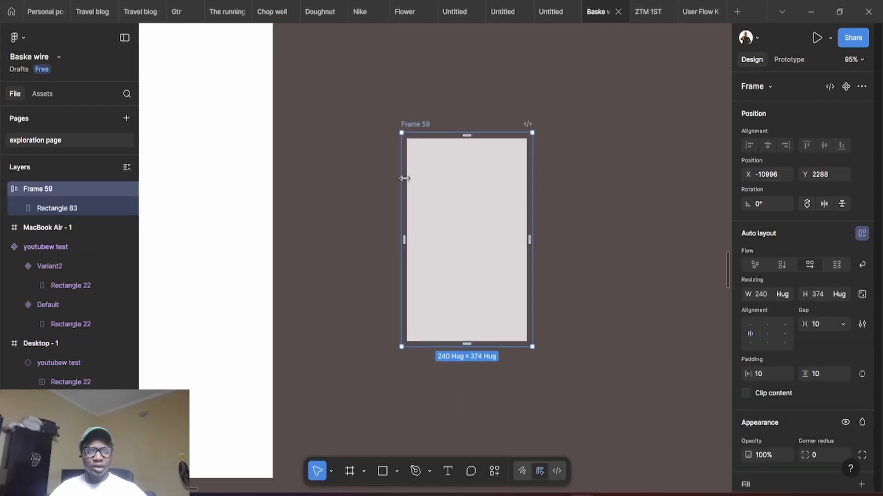
mouse_move(485, 225)
left_mouse_down()
mouse_move(456, 212)
mouse_move(480, 216)
left_mouse_up()
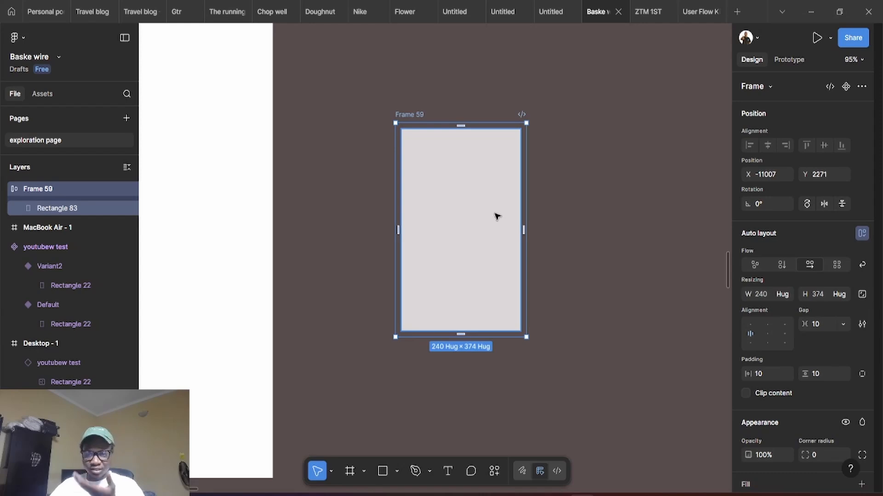
scroll(486, 242, "down", 1)
left_click(479, 352)
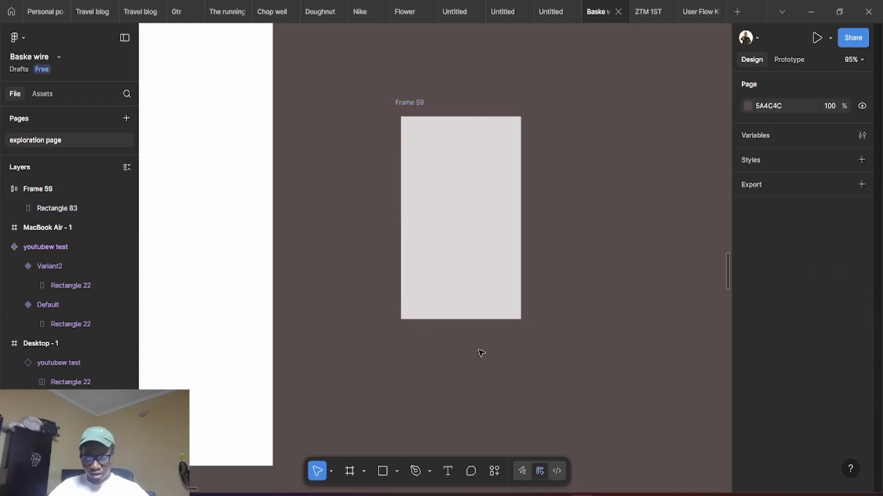
- Add a text layer with the card's name below the rectangle and move it closer to the rectangle's lower edge
left_click(448, 471)
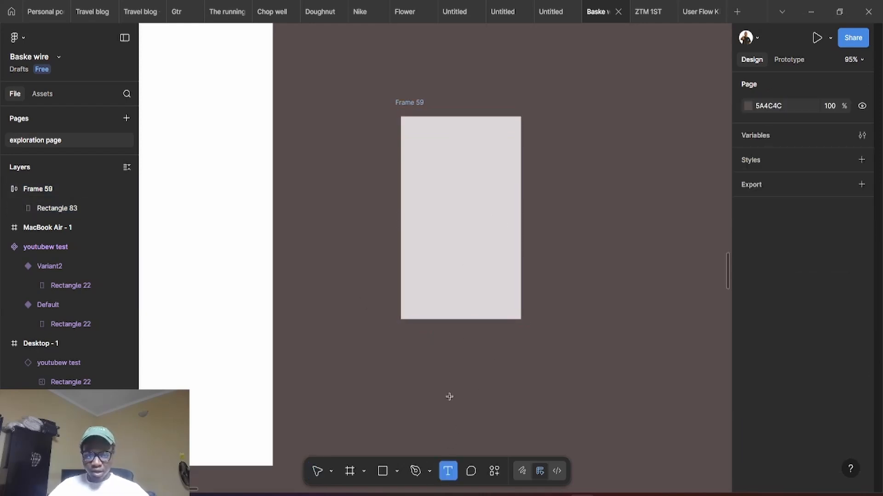
left_click(440, 369)
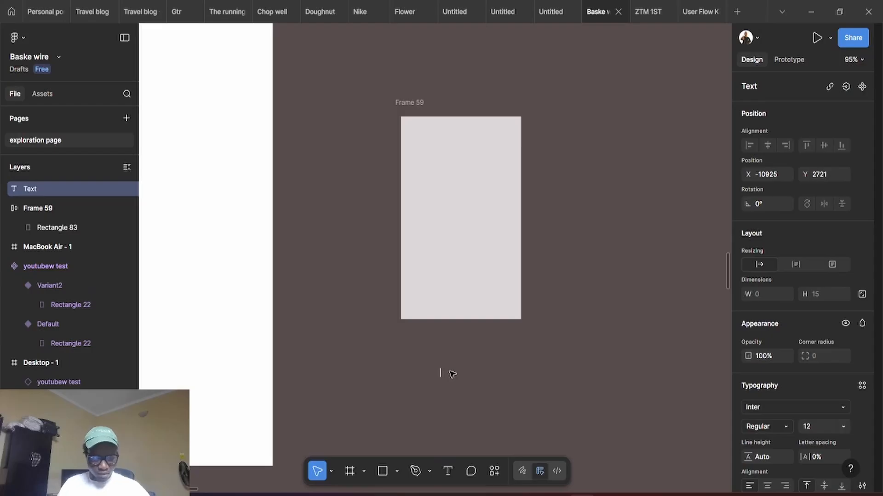
type("S")
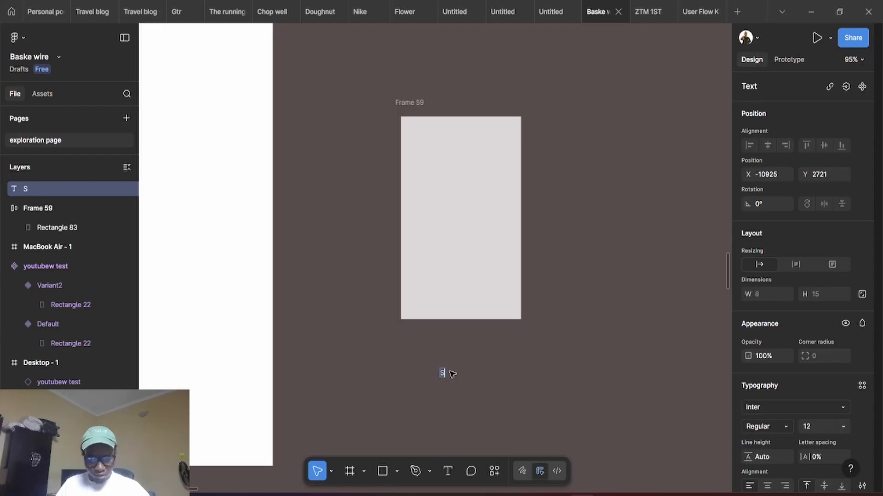
type("am wise")
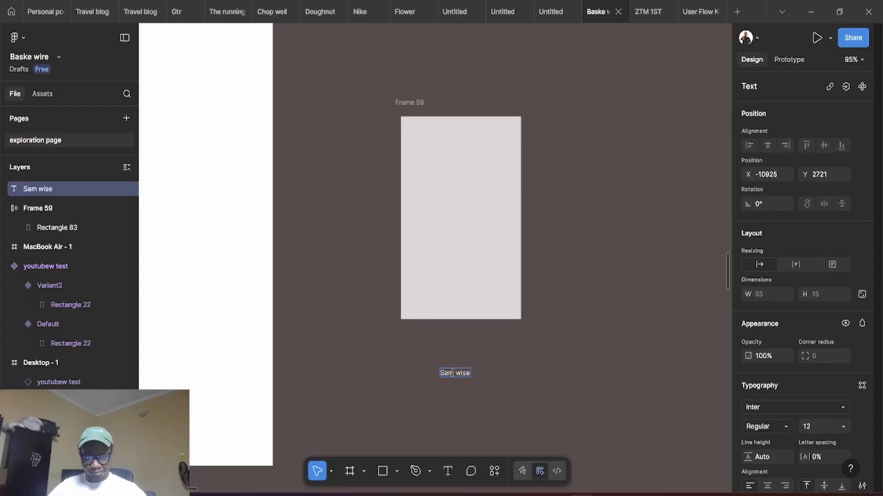
key("Escape")
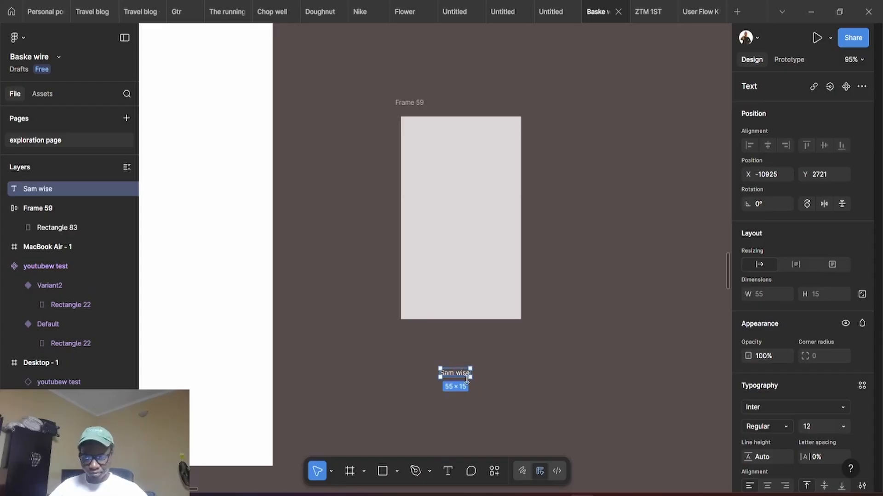
left_click_drag(462, 376, 468, 357)
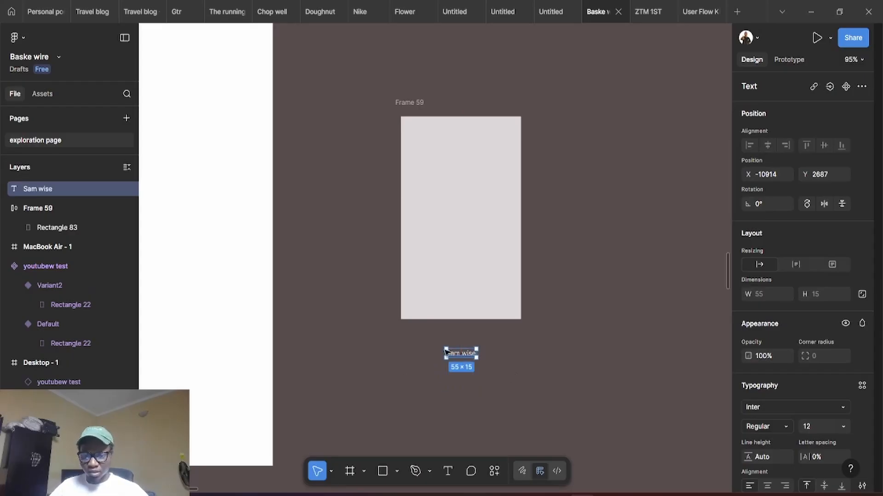
- Set the name text to size 20 and bold weight, and centre it beneath the rectangle
left_click(841, 429)
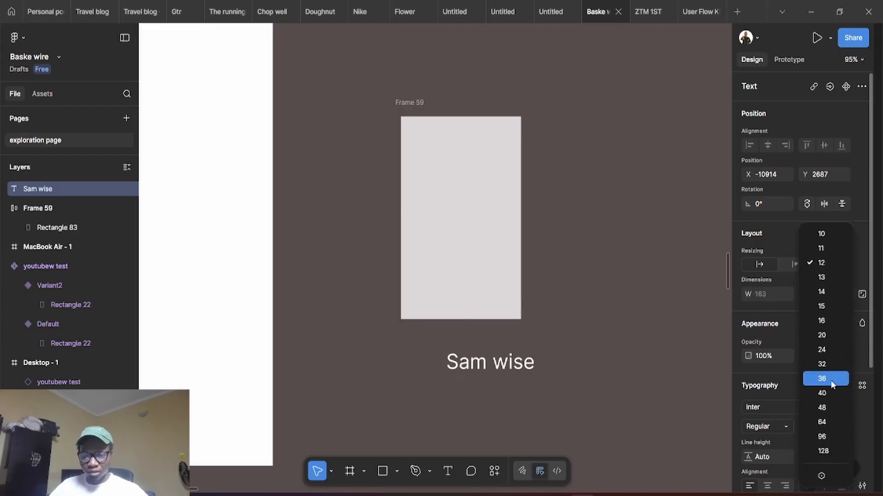
left_click(822, 336)
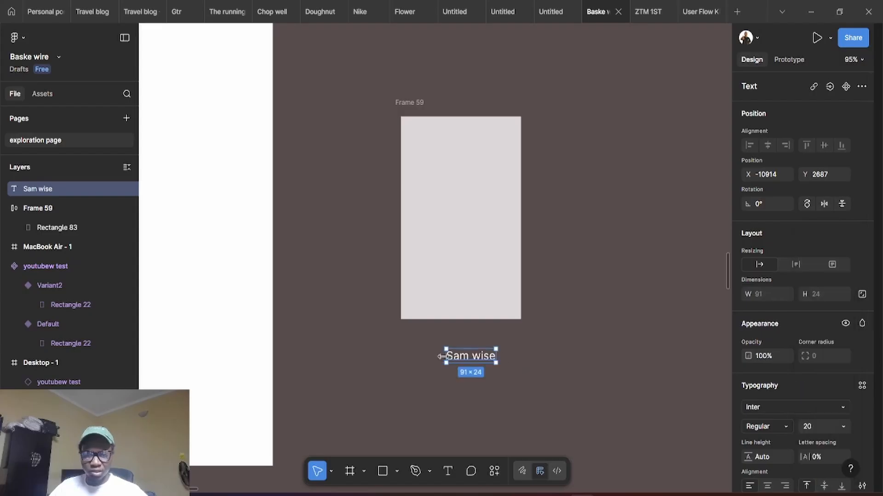
left_click_drag(486, 358, 477, 353)
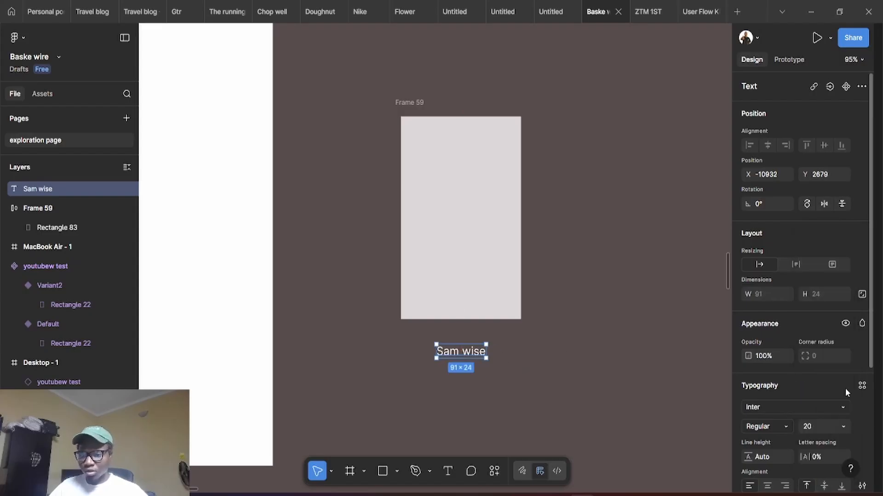
left_click(782, 428)
left_click(772, 256)
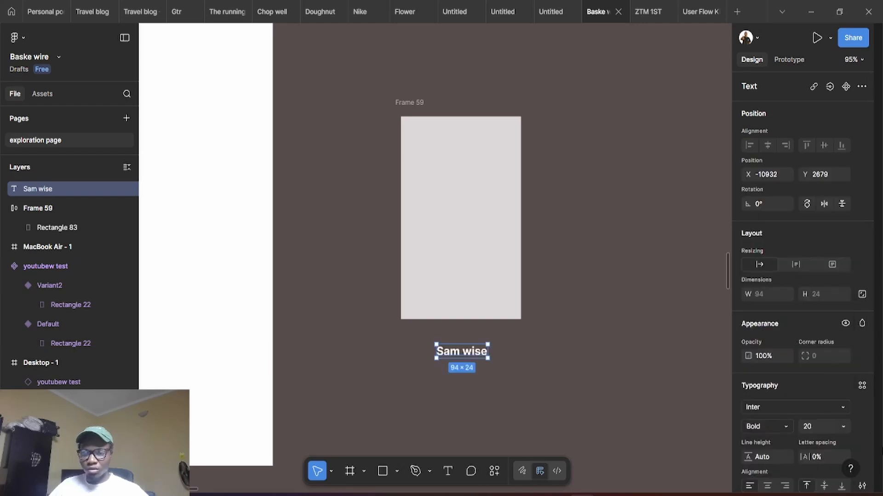
- Change the name text's font to Gravitas One and re-centre the text beneath the rectangle
left_click(825, 405)
left_click(653, 379)
scroll(651, 374, "up", 5)
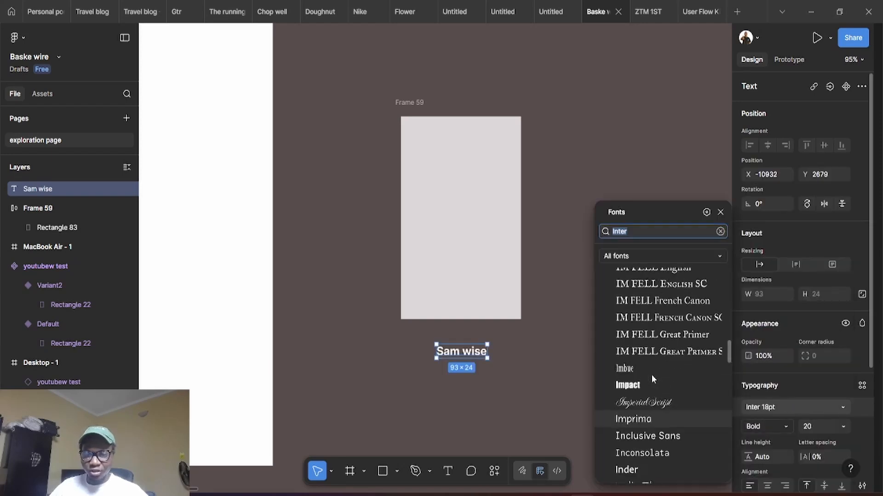
scroll(651, 374, "up", 5)
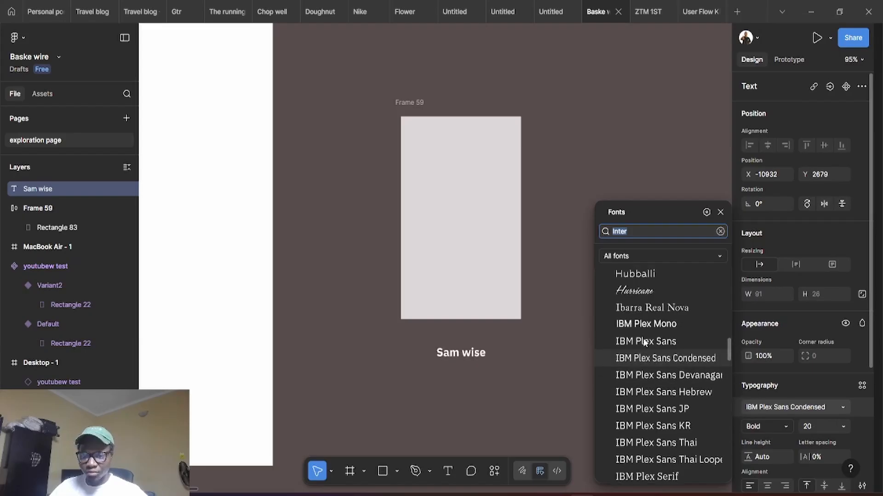
scroll(646, 343, "up", 6)
scroll(650, 405, "down", 3)
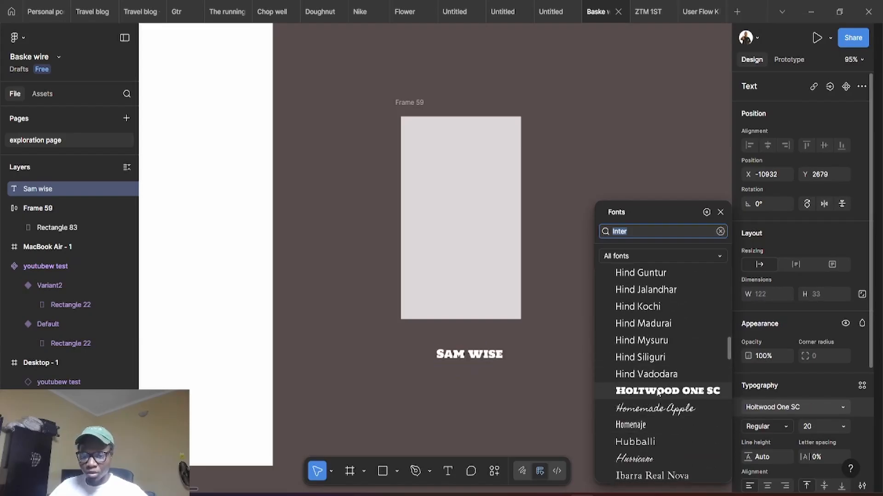
scroll(651, 352, "up", 6)
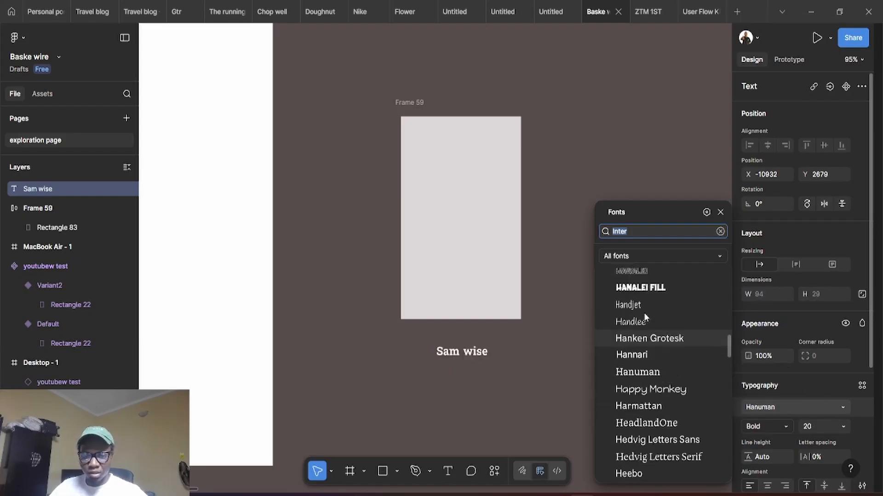
scroll(644, 314, "up", 4)
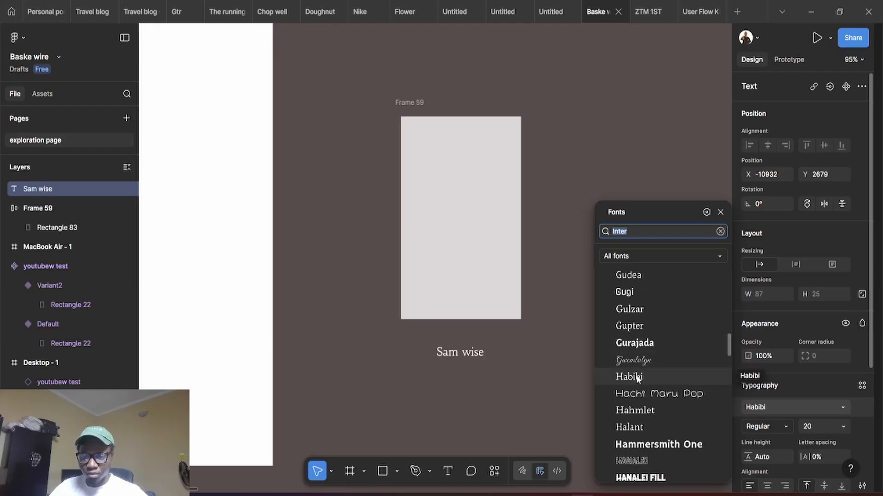
scroll(630, 340, "up", 6)
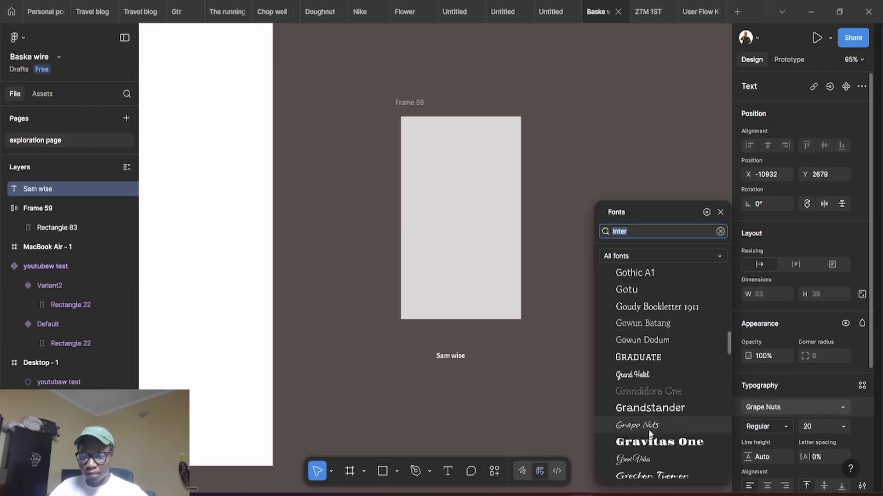
left_click(652, 443)
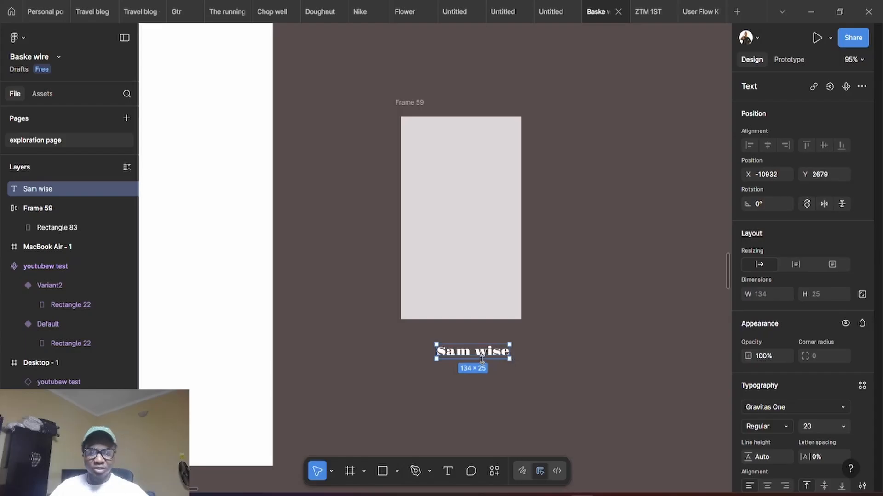
mouse_move(482, 356)
left_mouse_down()
mouse_move(464, 352)
mouse_move(478, 354)
left_mouse_up()
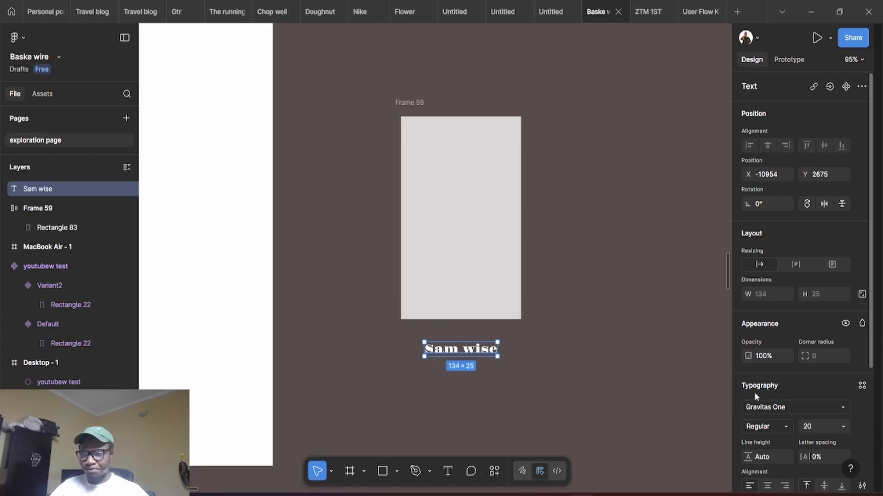
- Change the name text's fill colour to black
scroll(768, 379, "down", 4)
left_click(748, 371)
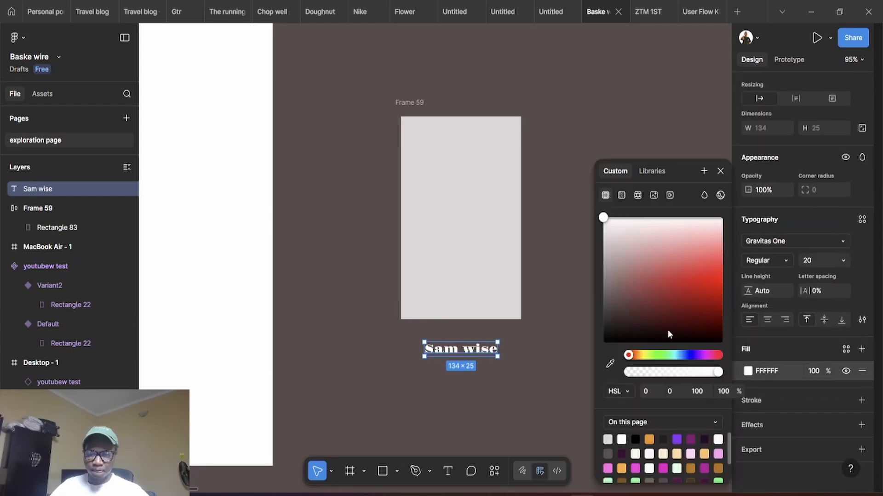
left_click(610, 343)
left_click(586, 360)
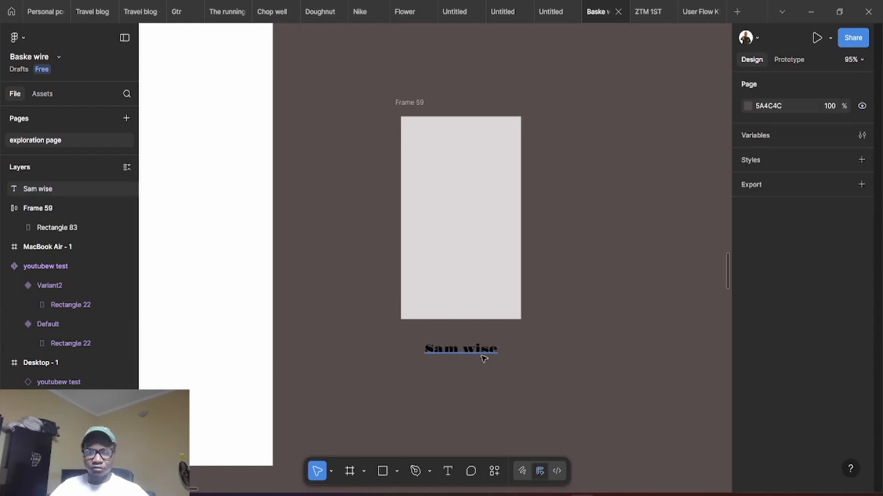
- Wrap the name text in its own auto layout frame and position it centred just below the rectangle's frame
left_click_drag(482, 356, 480, 350)
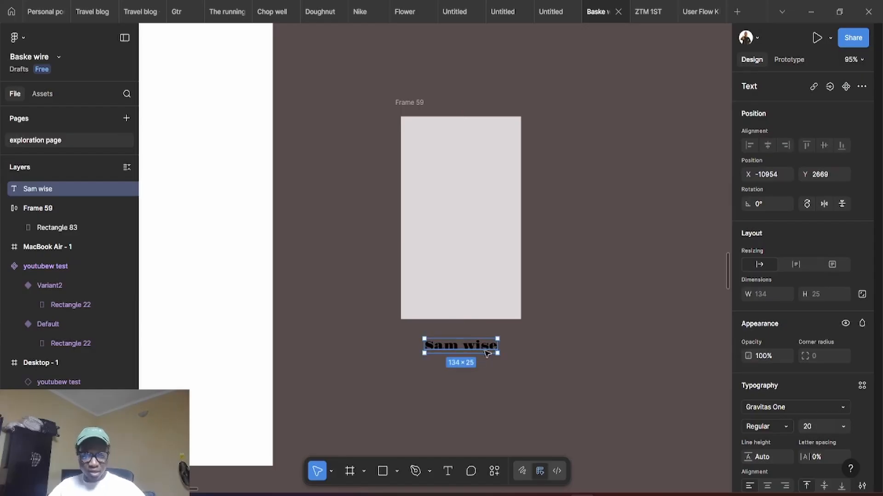
key("shift+a")
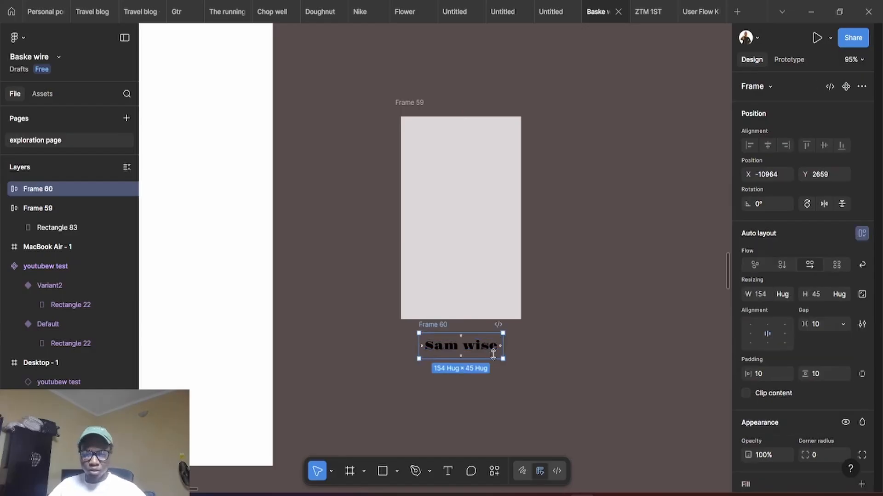
left_click_drag(478, 349, 477, 356)
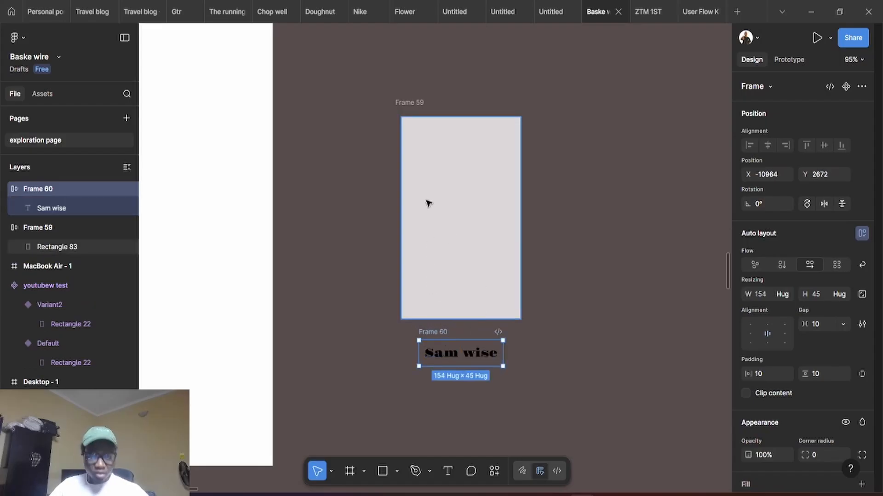
- Combine the rectangle and name frames into one vertical auto layout and reduce the gap between them to 0
left_click(416, 102, "shift")
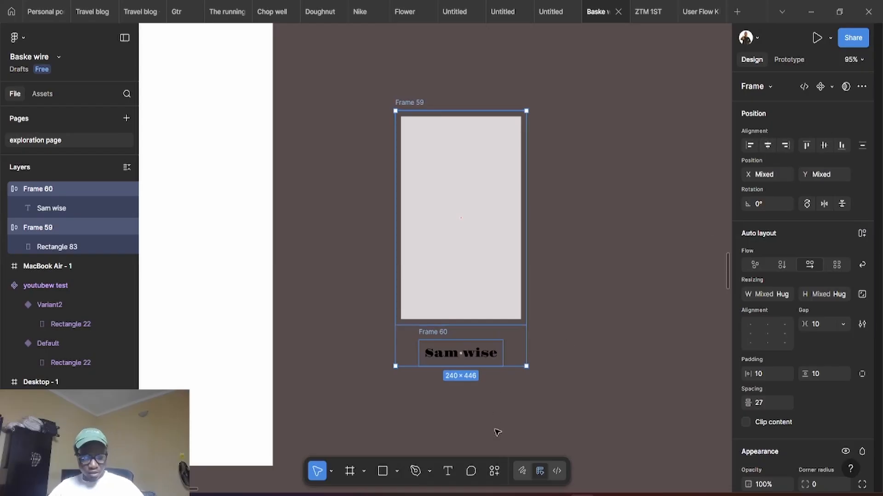
key("shift+a")
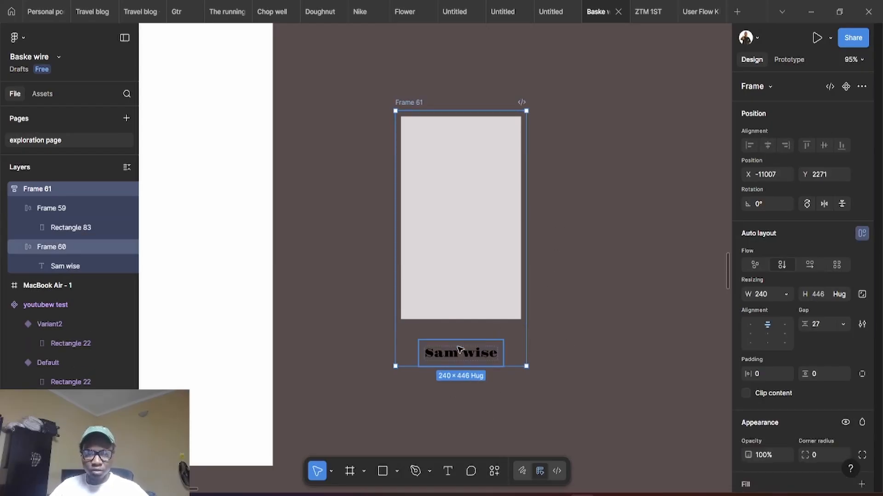
mouse_move(463, 330)
left_click_drag(462, 331, 464, 325)
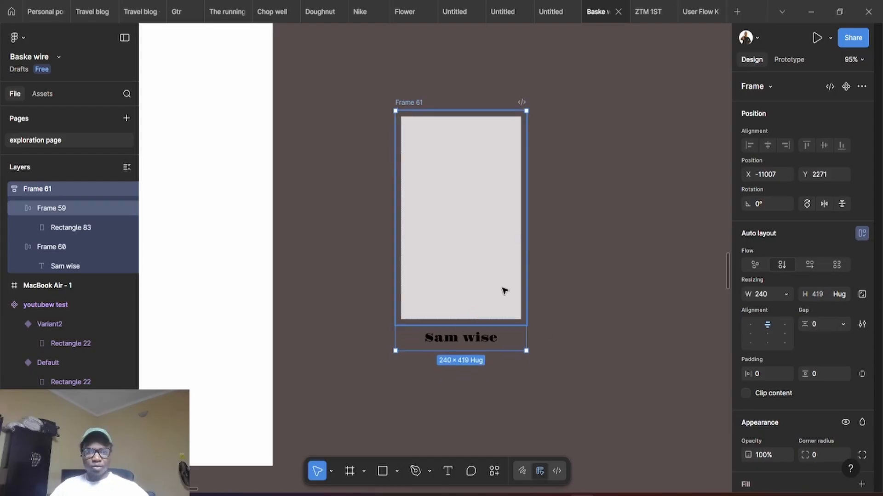
- Rename the outer auto layout frame that holds the rectangle and name as "rectangle 1"
left_click(588, 326)
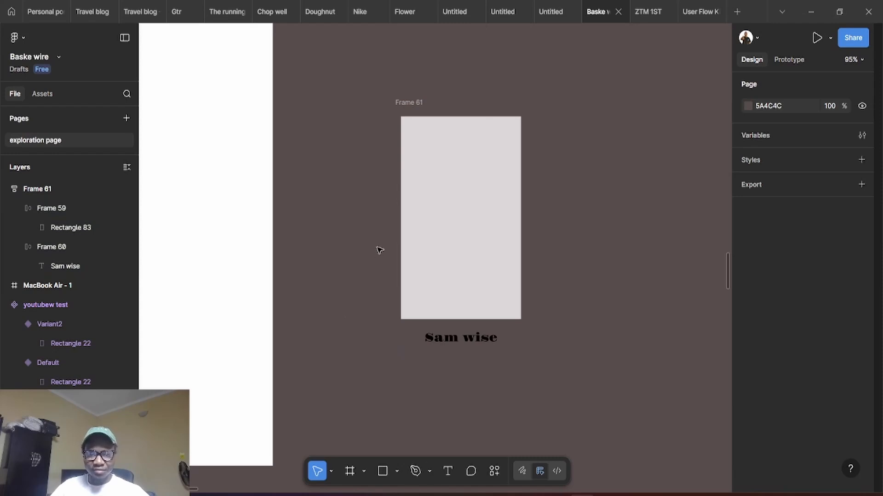
double_click(415, 102)
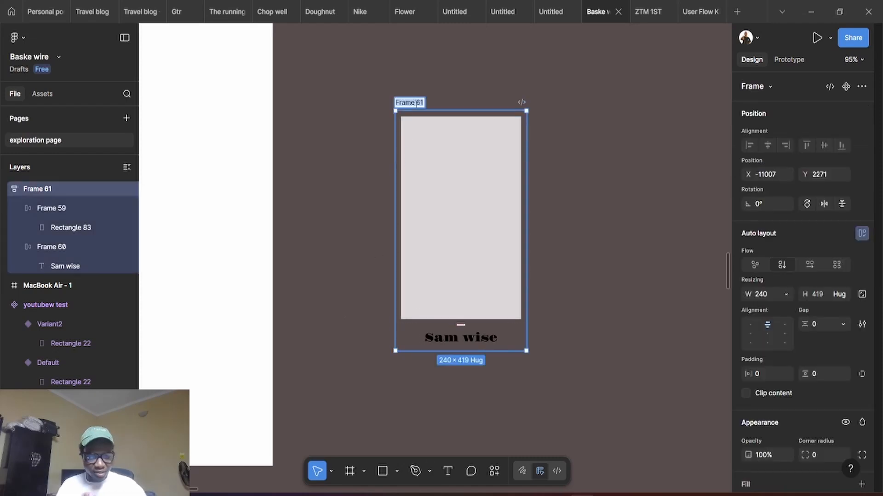
type("rect")
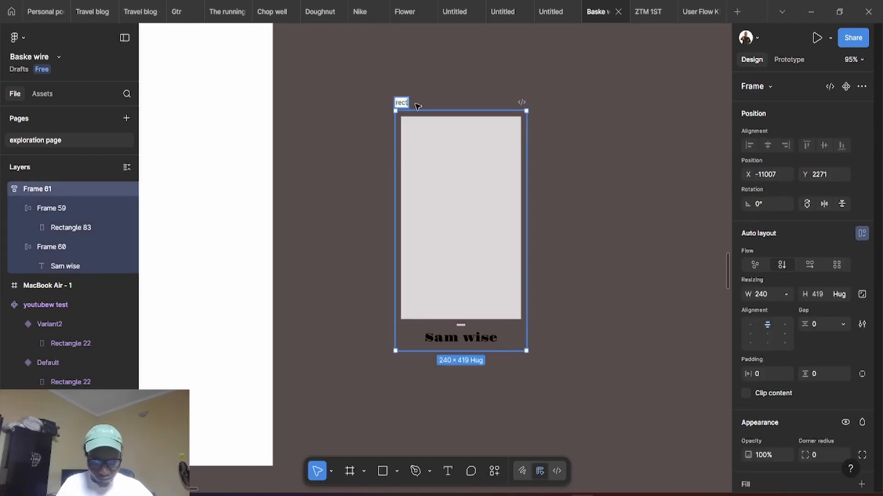
type("angle 1")
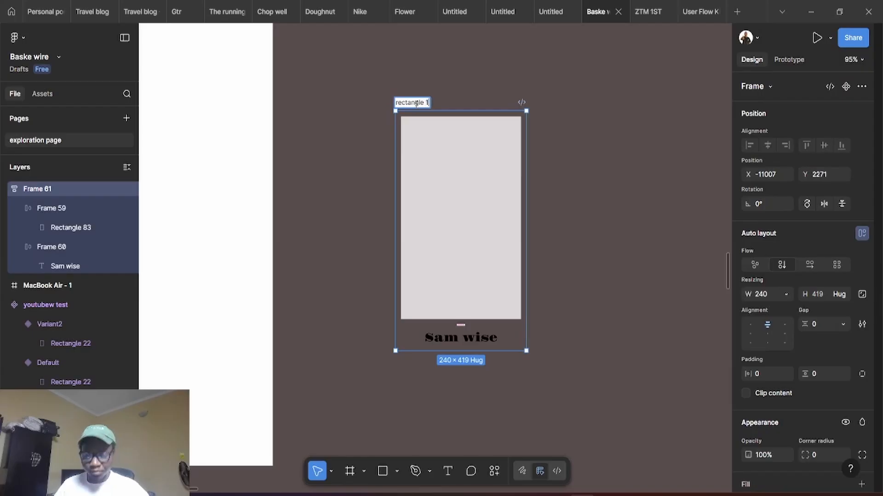
left_click(451, 85)
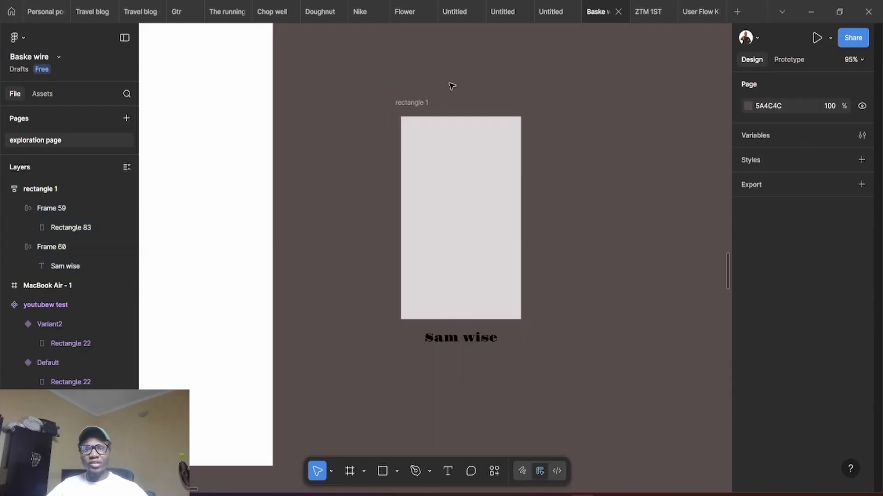
- Convert the rectangle 1 frame into a component and place it at about X -11003, Y 2280
left_click(416, 103)
mouse_move(416, 103)
left_mouse_down()
mouse_move(453, 89)
mouse_move(451, 105)
mouse_move(412, 100)
left_mouse_up()
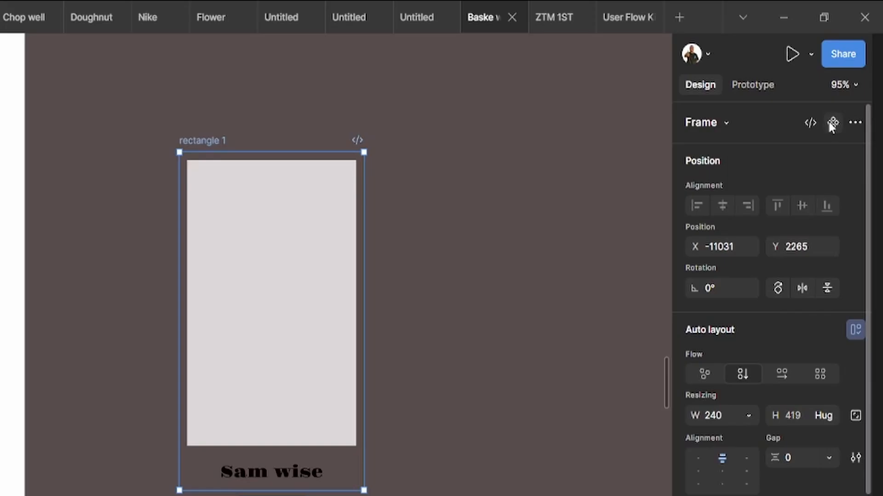
left_click(833, 123)
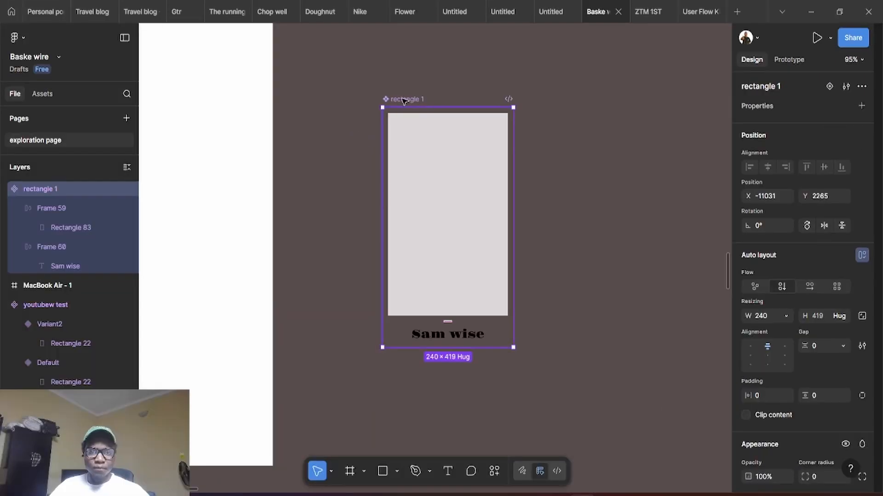
left_click_drag(202, 143, 223, 144)
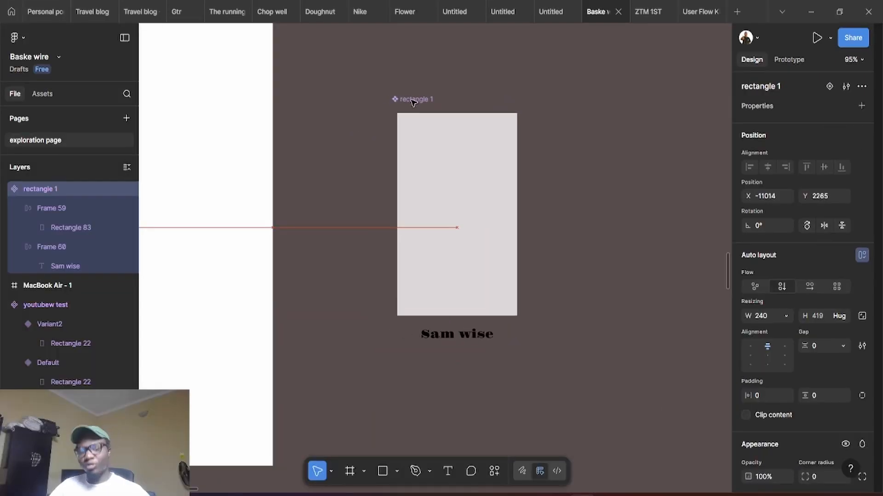
left_click_drag(413, 102, 419, 109)
- Add a second variant to the rectangle 1 component
scroll(404, 112, "up", 5)
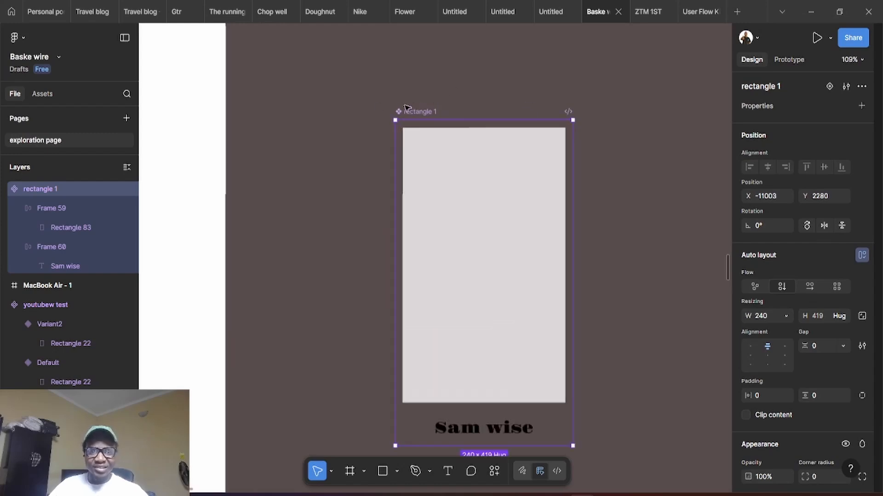
scroll(398, 135, "up", 4)
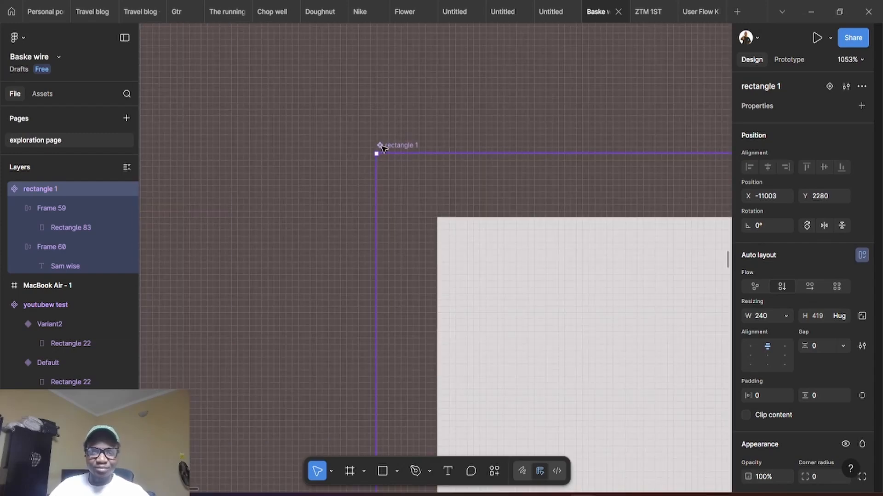
scroll(382, 148, "down", 8)
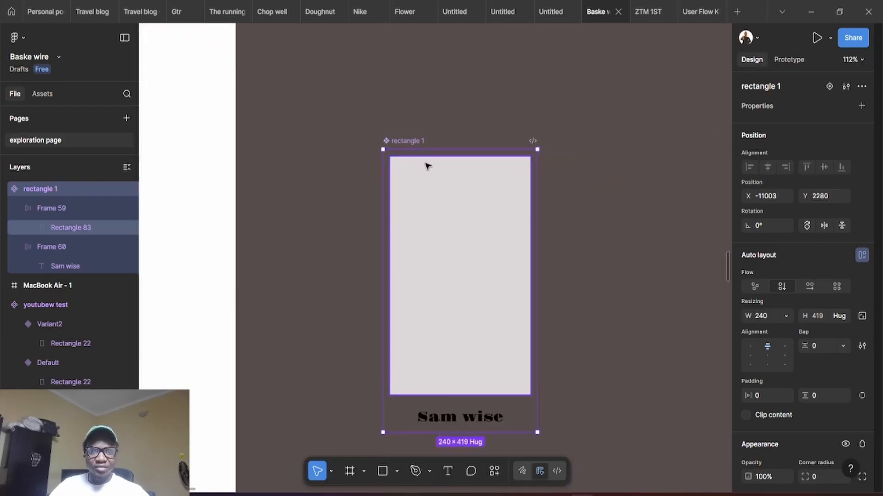
scroll(434, 158, "down", 1)
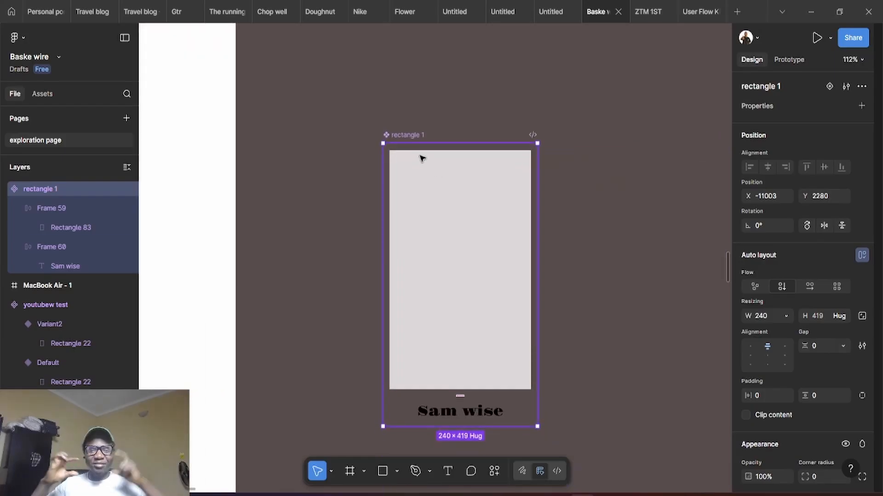
scroll(423, 158, "down", 5)
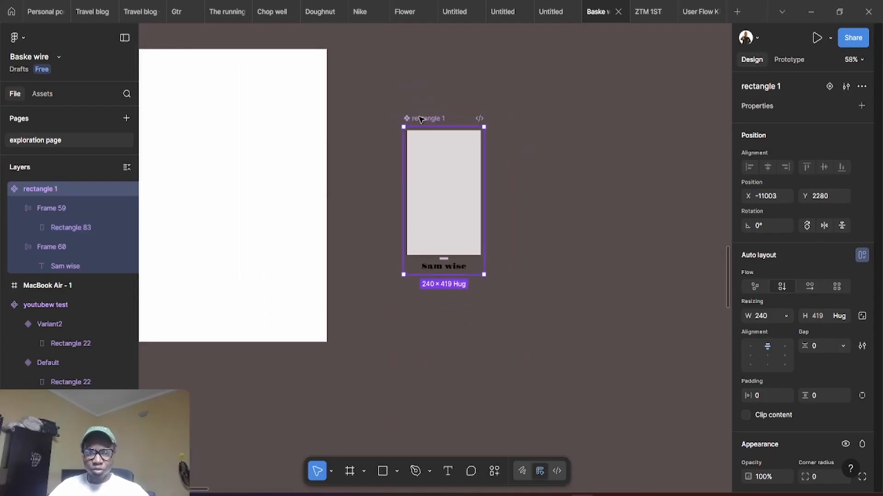
scroll(423, 121, "up", 2)
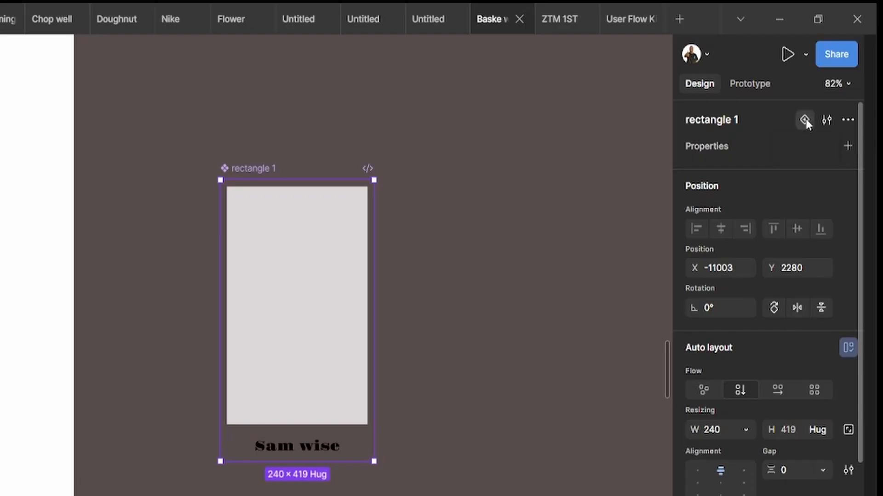
left_click(806, 122)
scroll(565, 258, "down", 3)
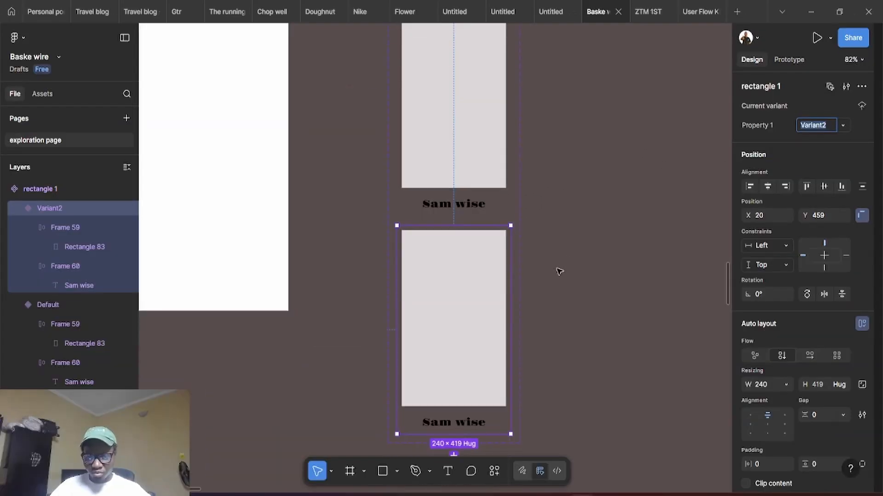
scroll(560, 271, "down", 3)
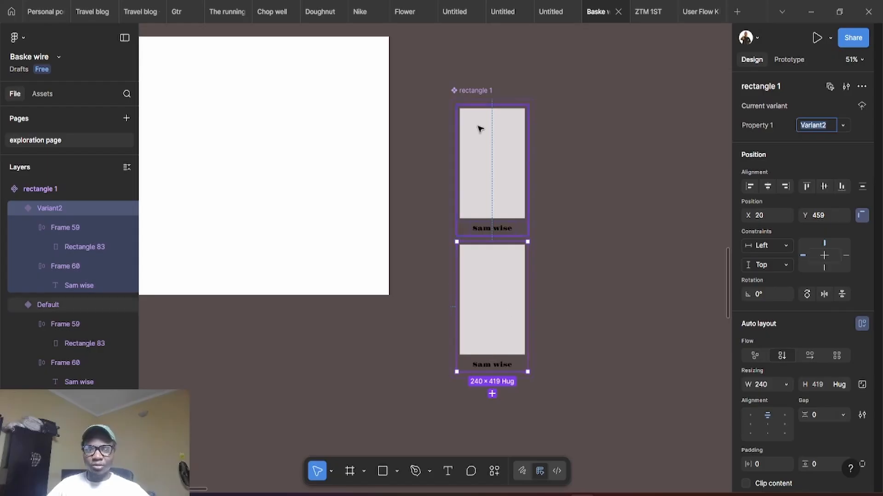
- Widen the component set to the right and move Variant2 beside the default variant, at about X 566, Y 121
left_click(512, 74)
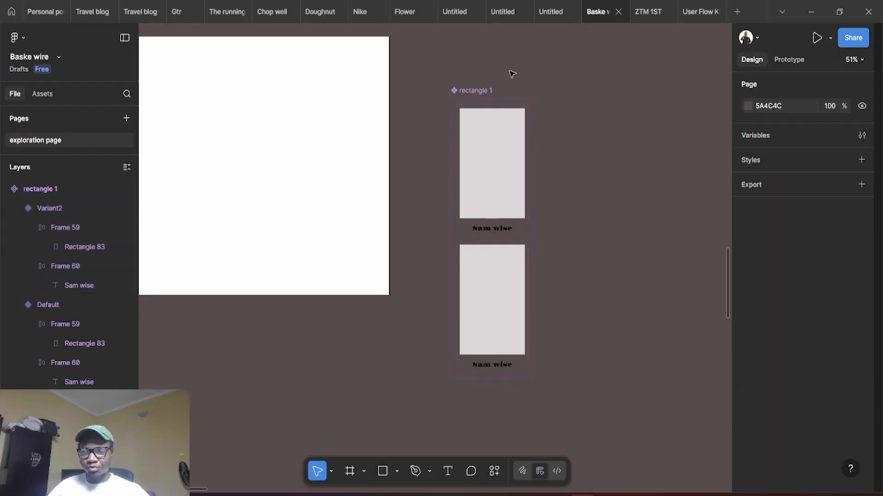
left_click(482, 92)
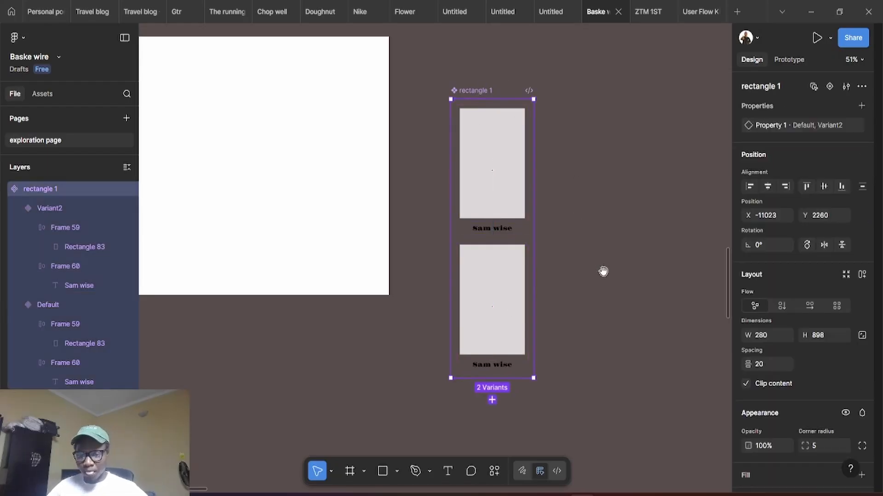
left_click_drag(603, 270, 517, 285)
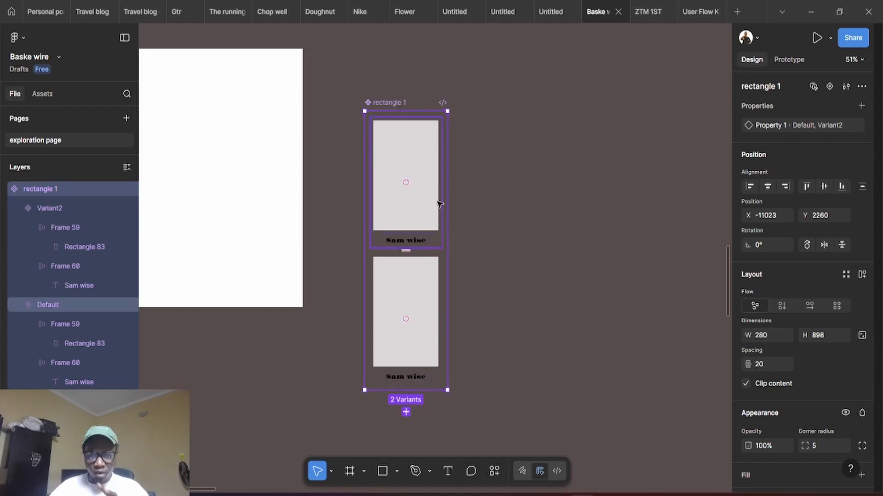
left_click_drag(449, 363, 671, 369)
left_click(417, 331)
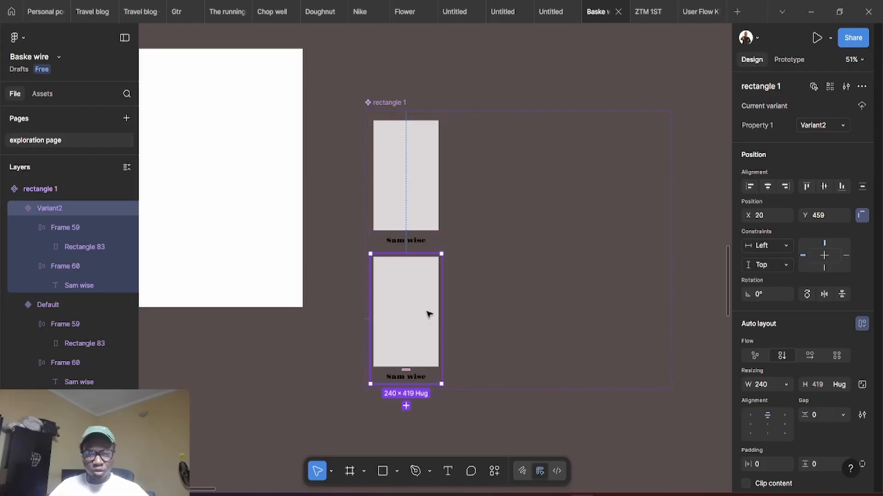
left_click_drag(427, 317, 589, 213)
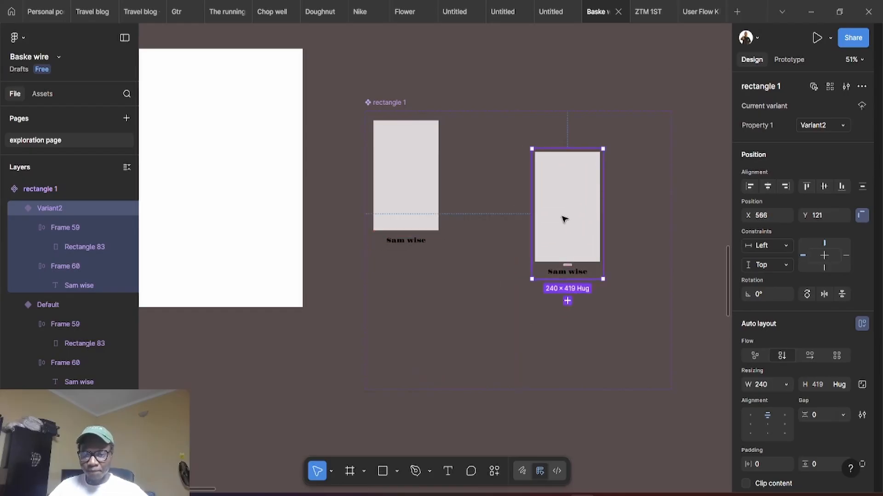
- Enlarge the rectangle inside Variant2 to about 364 × 504
double_click(566, 207)
double_click(566, 208)
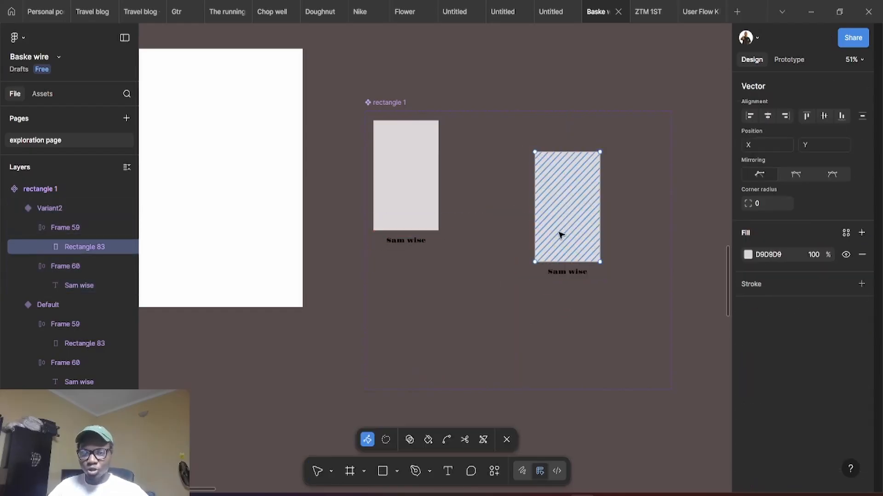
key("Escape")
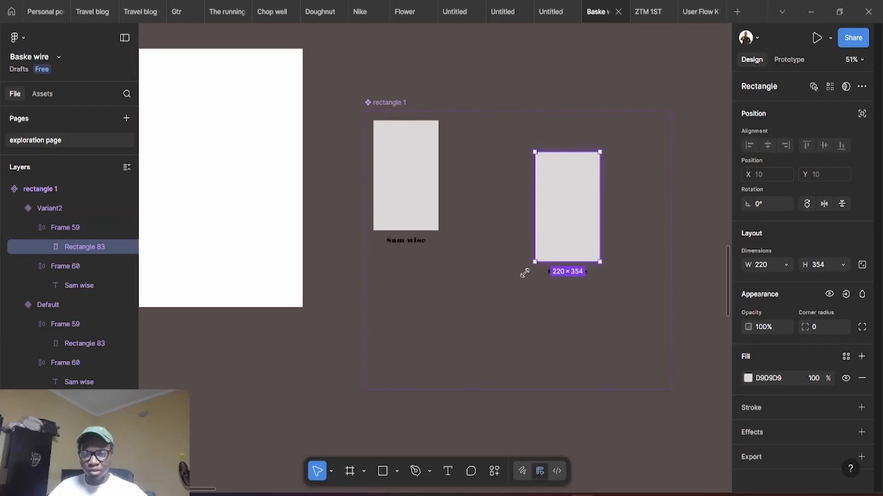
left_click_drag(525, 273, 513, 285)
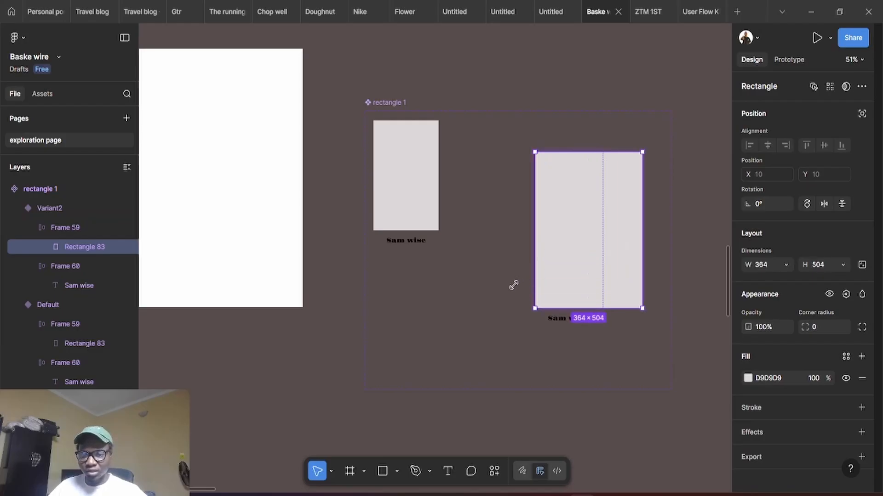
mouse_move(601, 260)
left_mouse_down()
mouse_move(582, 249)
mouse_move(593, 256)
left_mouse_up()
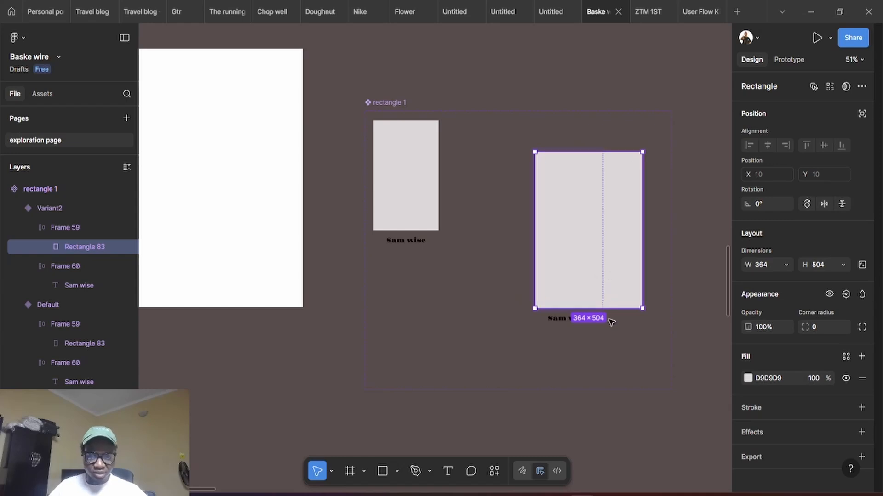
- Set the font size of the name text in Variant2 to 36
left_click(572, 319)
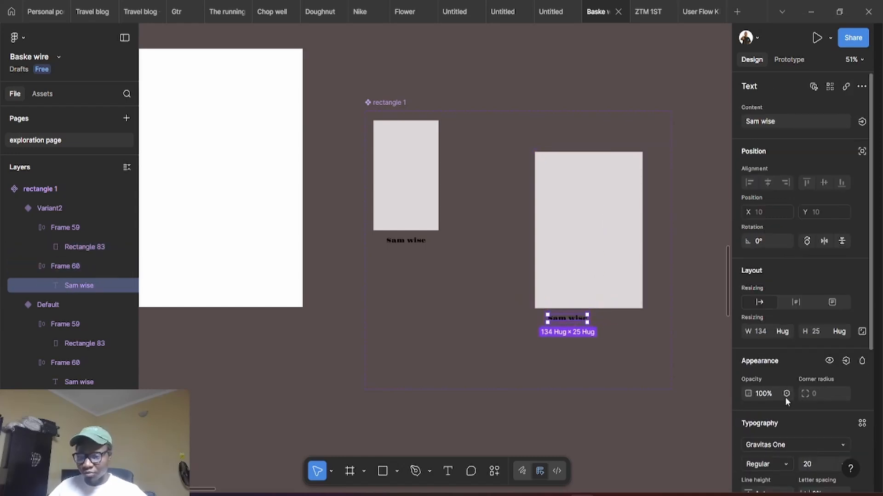
scroll(839, 435, "down", 3)
left_click(844, 344)
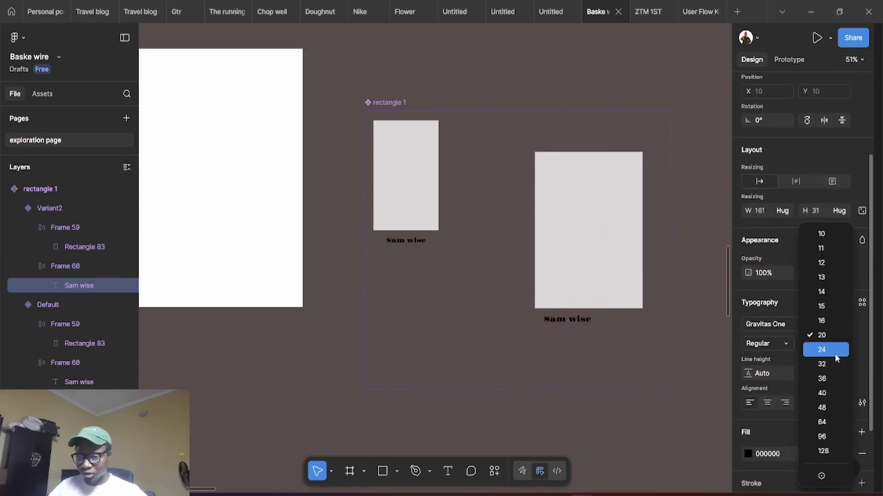
left_click(820, 379)
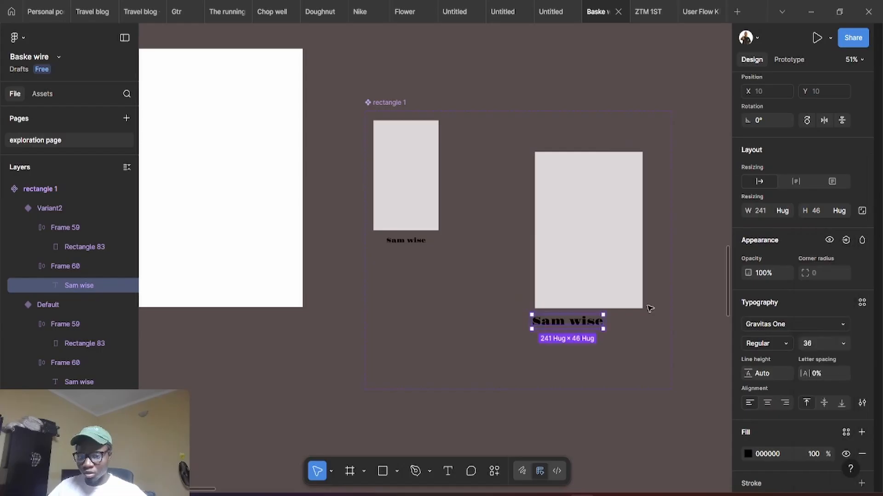
left_click(616, 265, "shift")
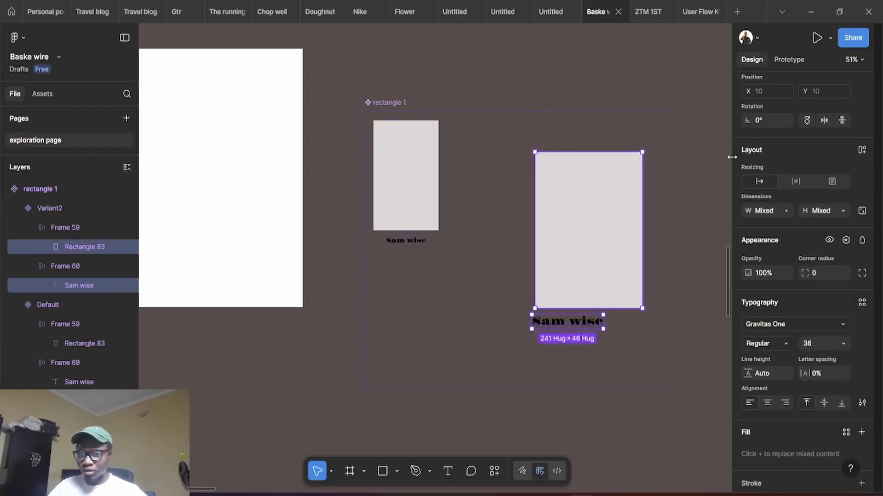
scroll(791, 181, "up", 3)
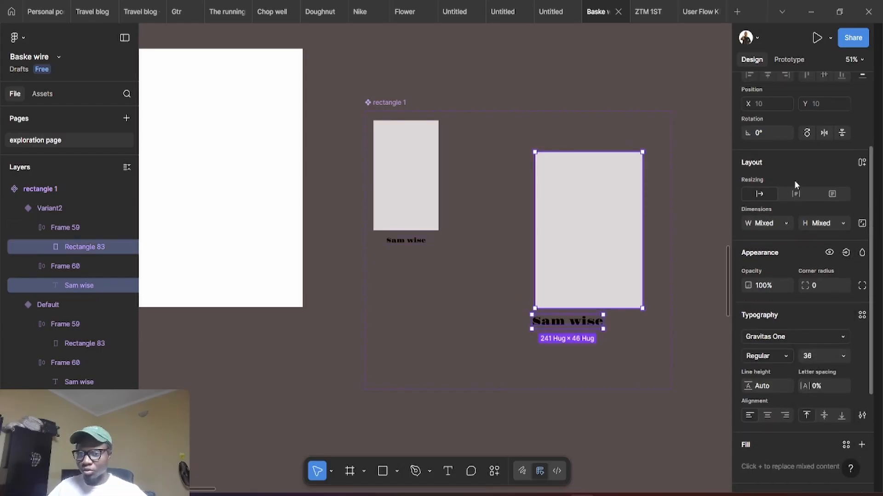
left_click(679, 331)
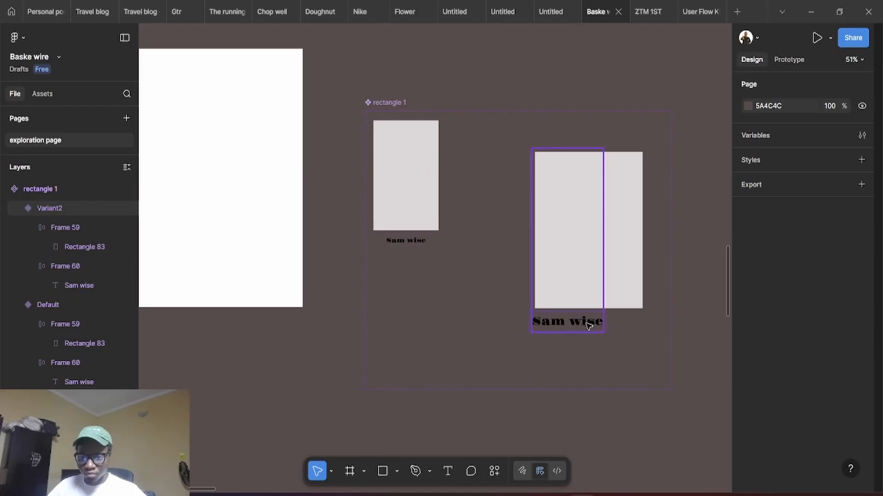
- Resize the Variant2 frame to about 374 × 580 and move it closer to the default variant, at about X 395, Y 59
left_click(603, 267)
left_click_drag(604, 269, 645, 272)
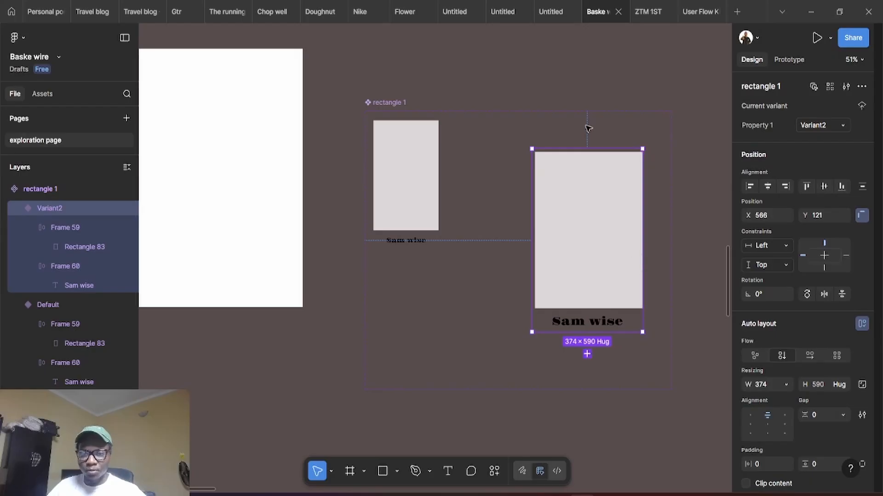
left_click_drag(593, 148, 595, 150)
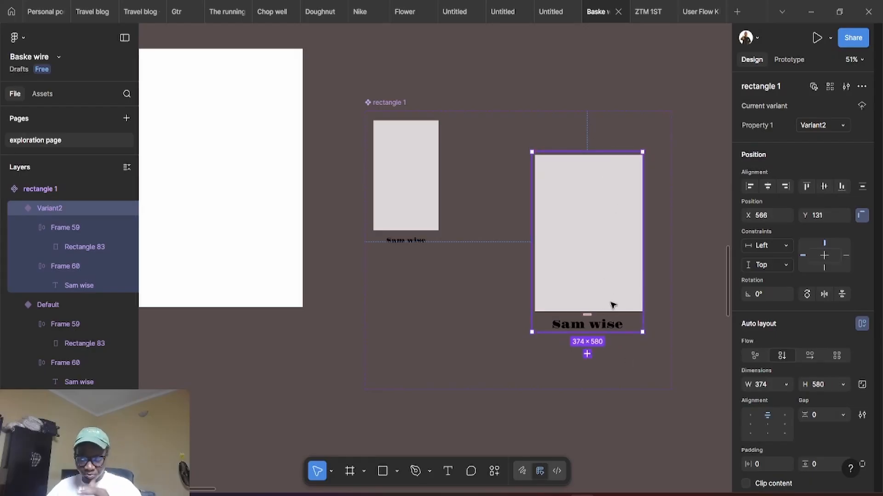
left_click(636, 364)
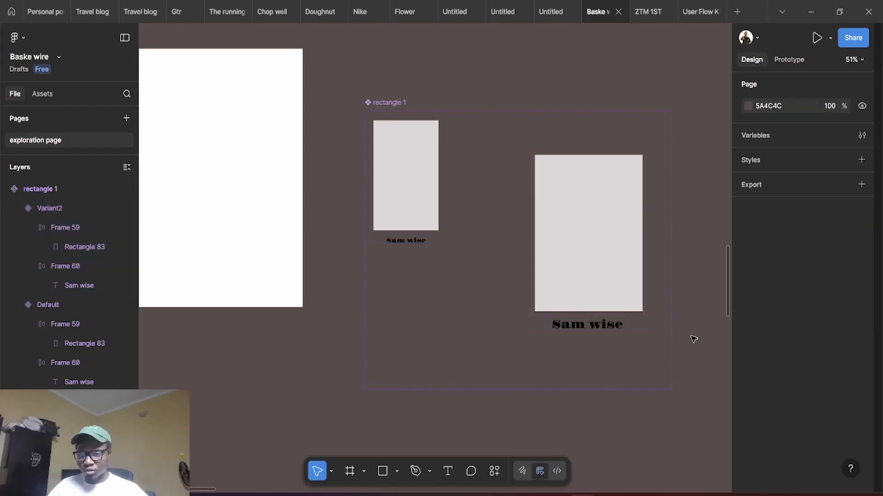
left_click_drag(587, 270, 543, 247)
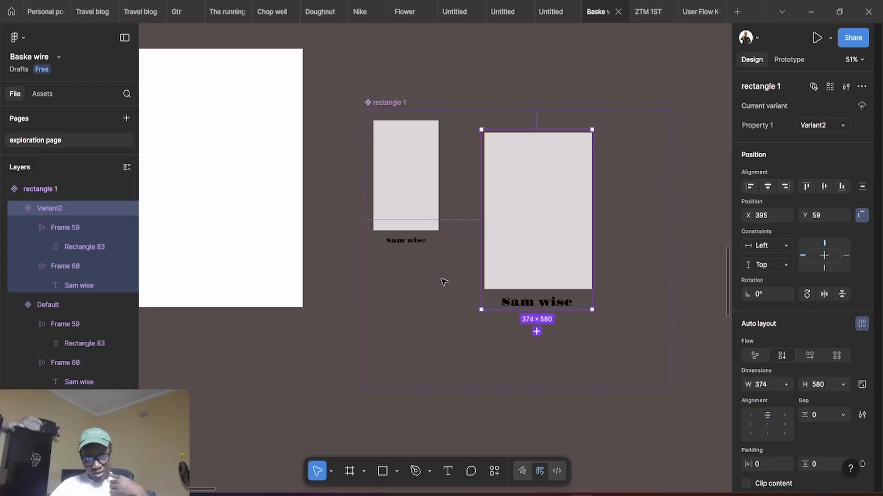
- Set the opacity of the name text's frame in the default variant to 0%
scroll(422, 275, "up", 1)
scroll(422, 274, "up", 2)
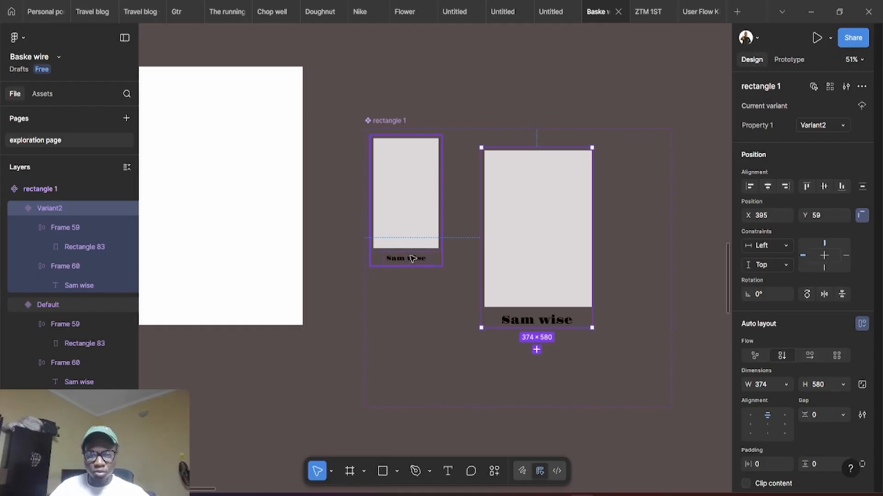
left_click(412, 259)
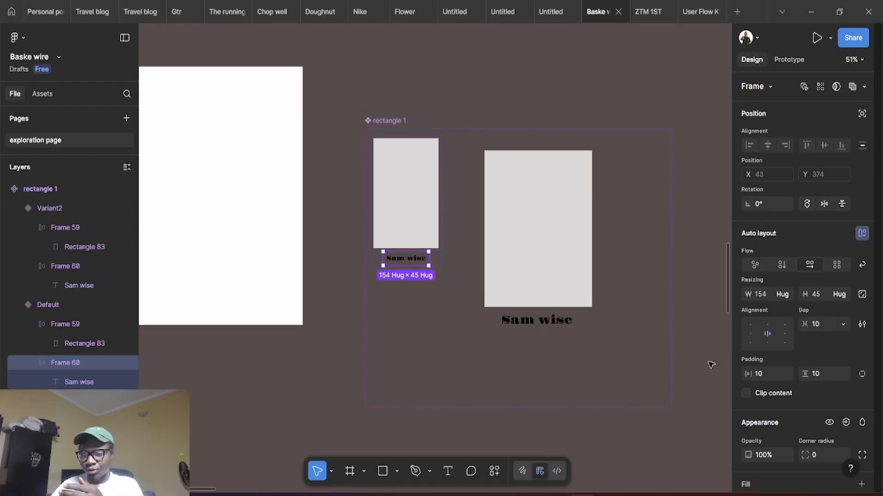
scroll(764, 423, "down", 3)
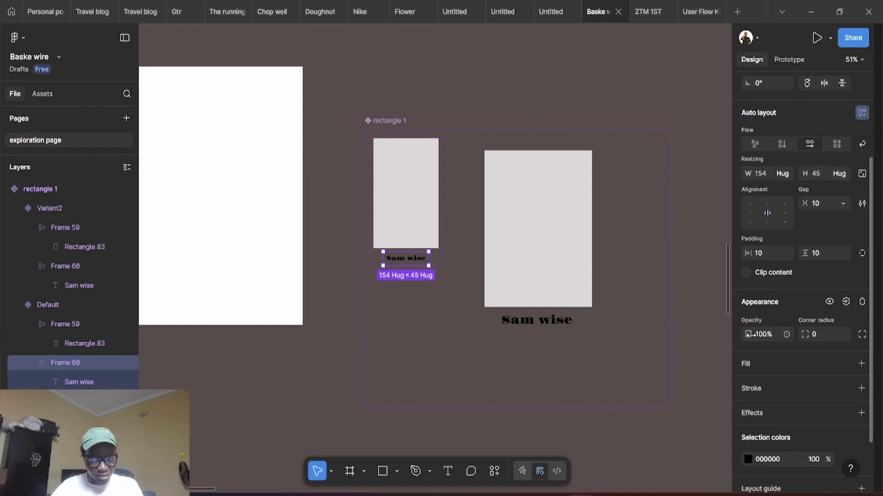
left_click_drag(750, 334, 578, 357)
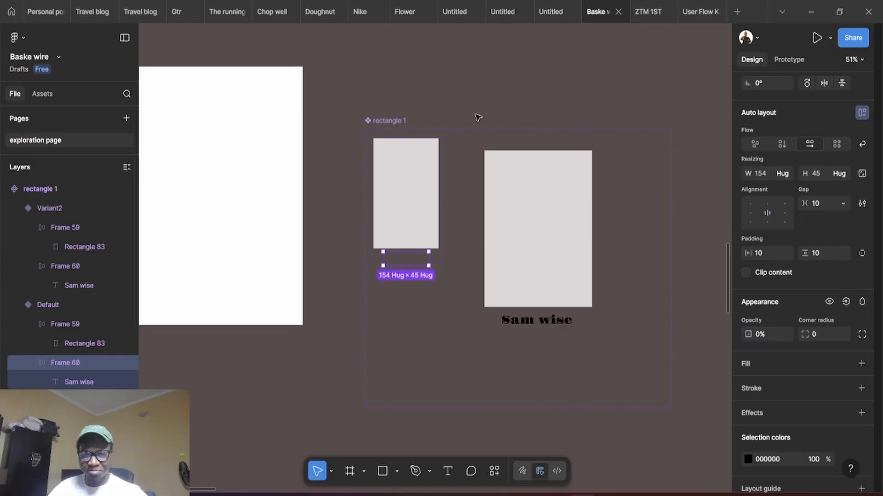
left_click(494, 108)
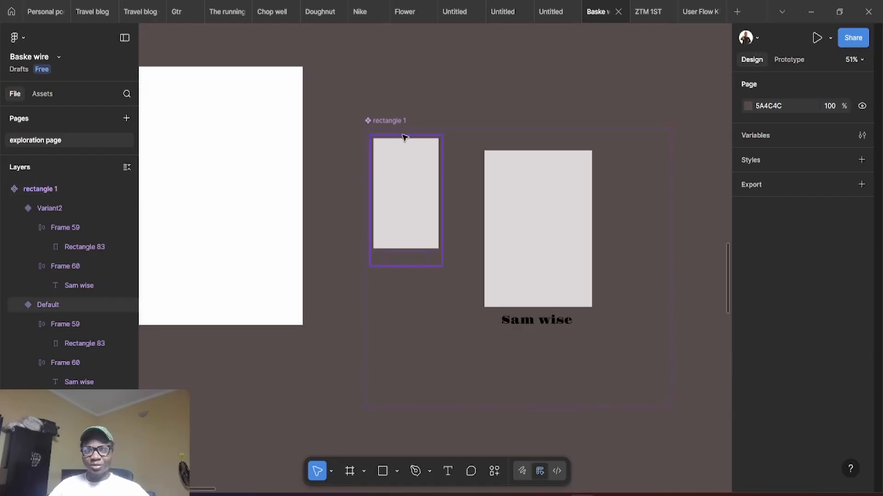
- Add a prototype connection from the default variant to Variant2
left_click(784, 58)
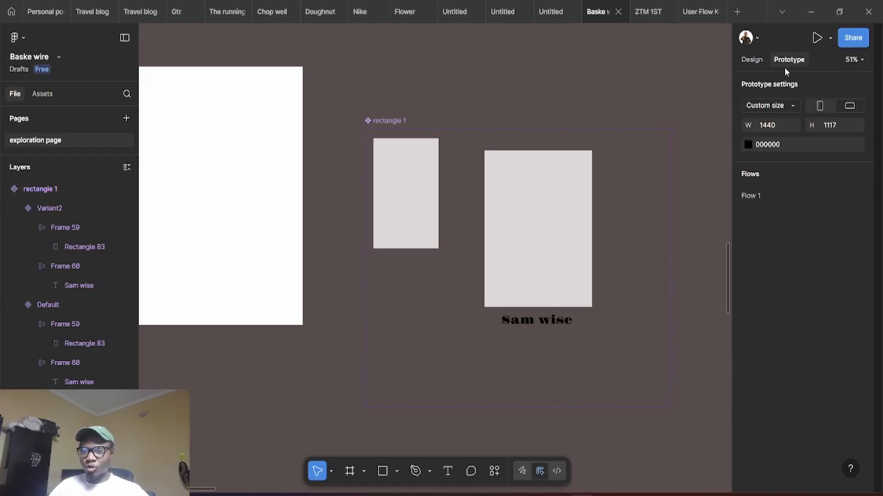
left_click(427, 198)
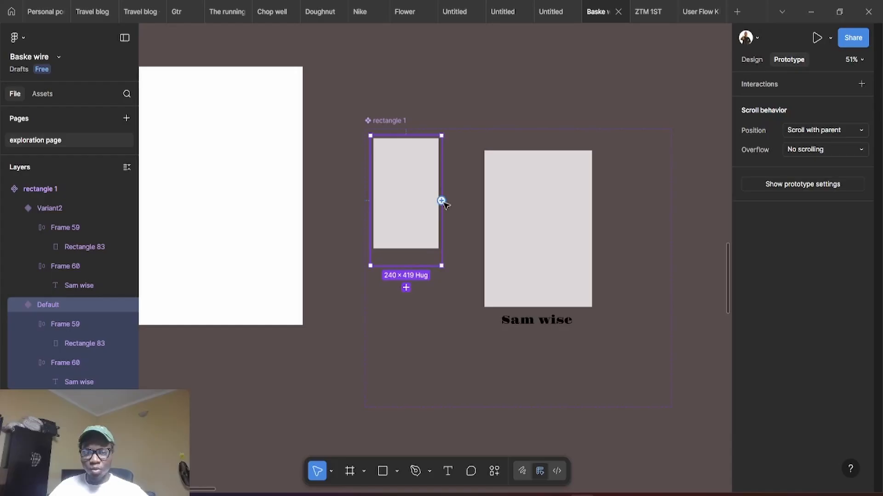
left_click_drag(442, 201, 499, 209)
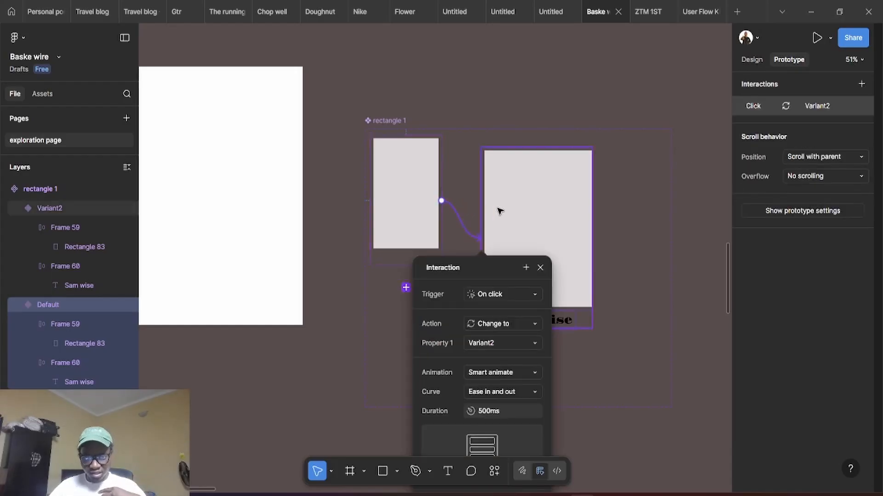
- Set the interaction's trigger to While hovering, keeping the Smart animate change to Variant2, and close its settings
scroll(531, 255, "down", 2)
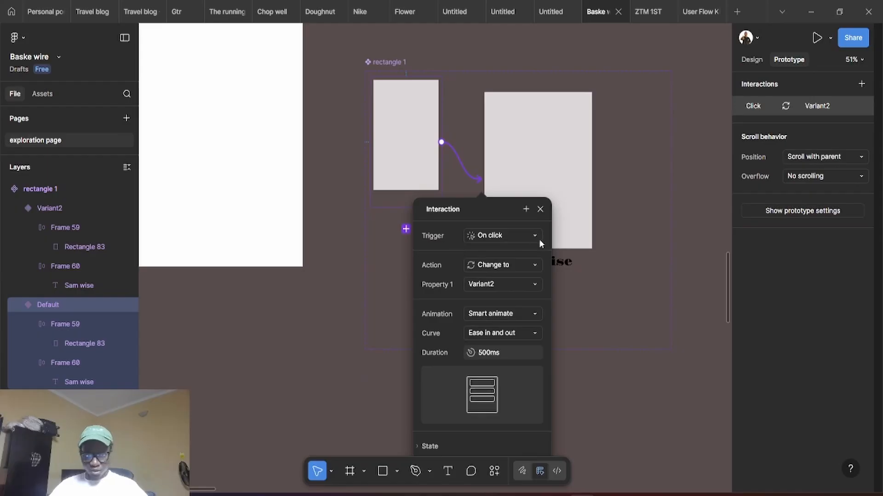
scroll(538, 233, "down", 1)
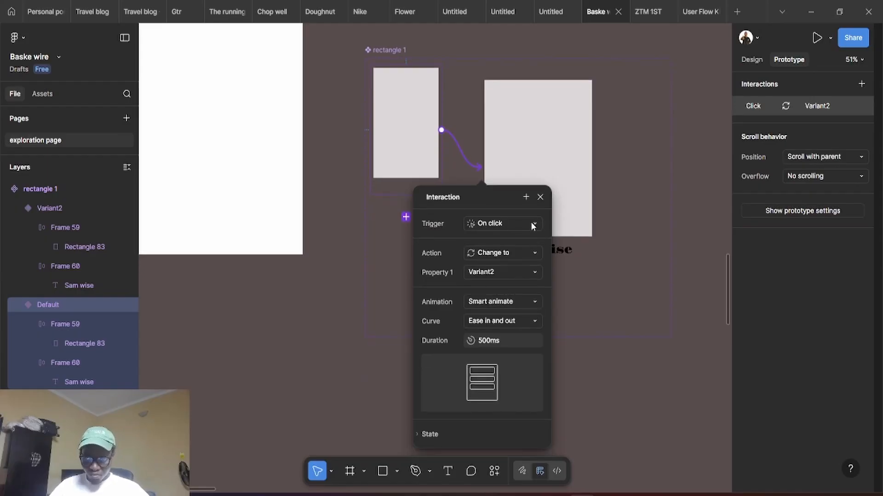
left_click(533, 226)
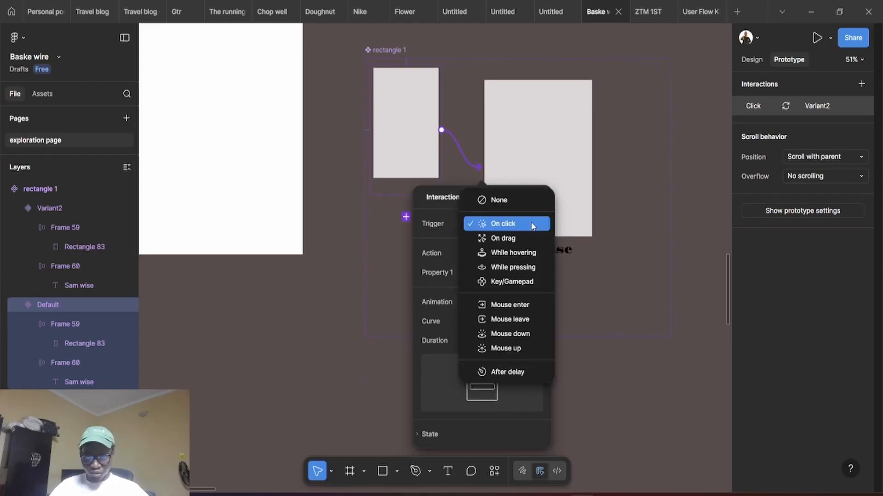
left_click(523, 259)
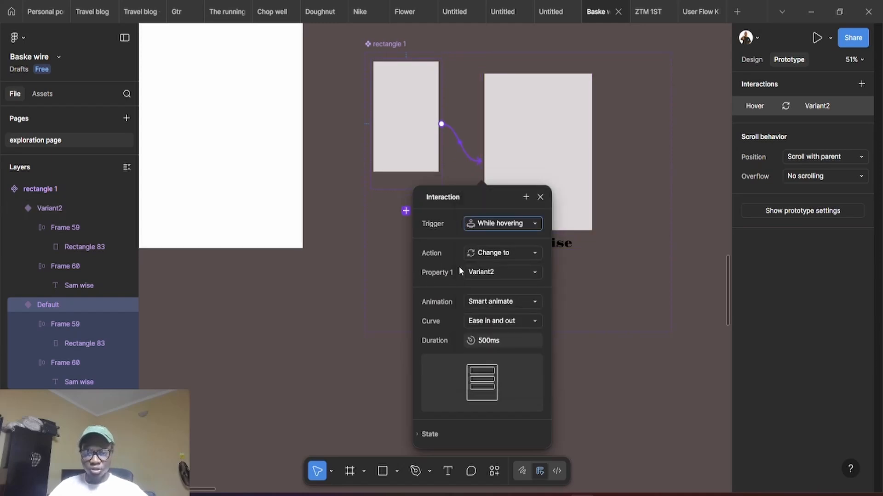
scroll(458, 266, "down", 1)
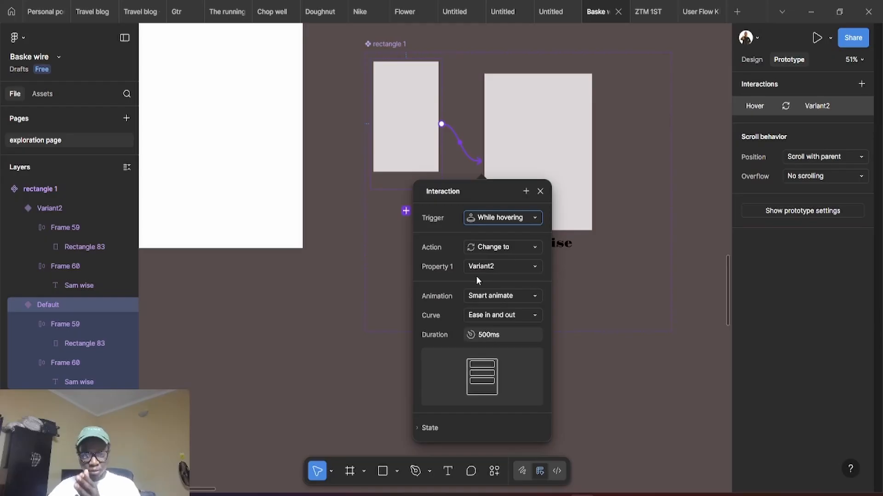
scroll(482, 280, "down", 1)
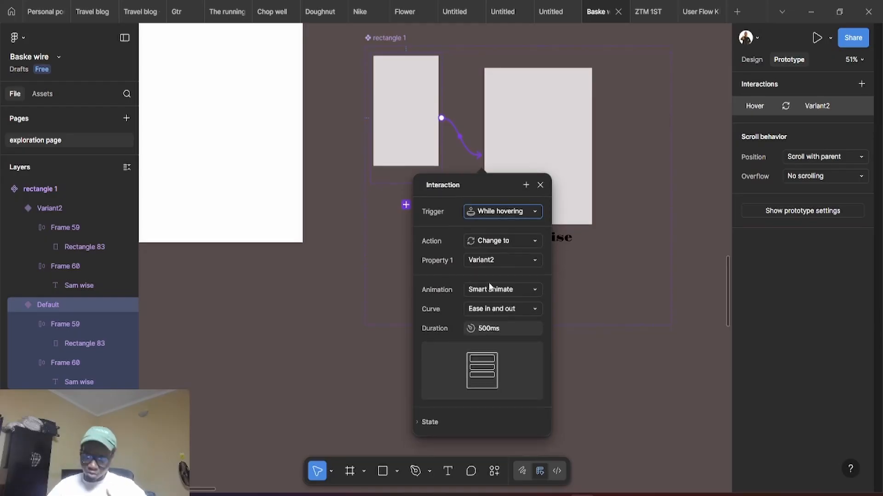
scroll(487, 286, "down", 1)
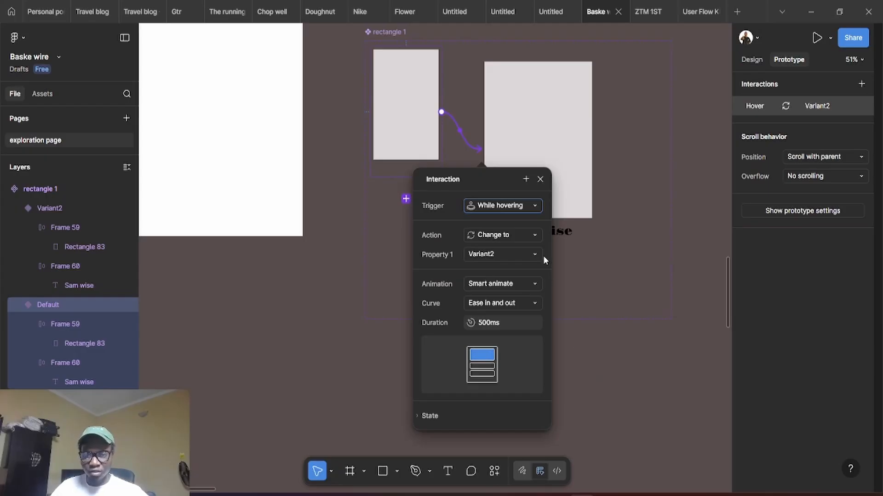
left_click(540, 179)
scroll(611, 248, "up", 5)
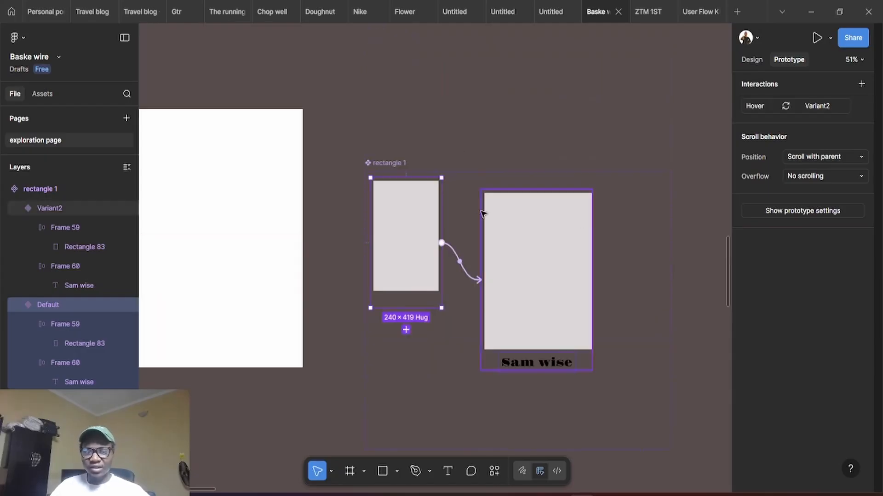
- Set the horizontal and vertical constraints of both the default variant and Variant2 to Center
left_click(751, 59)
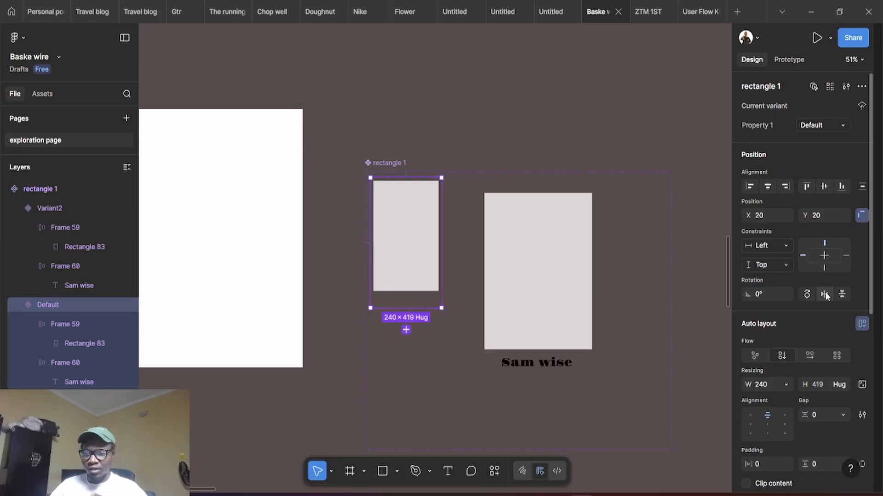
left_click(826, 252)
left_click(826, 255)
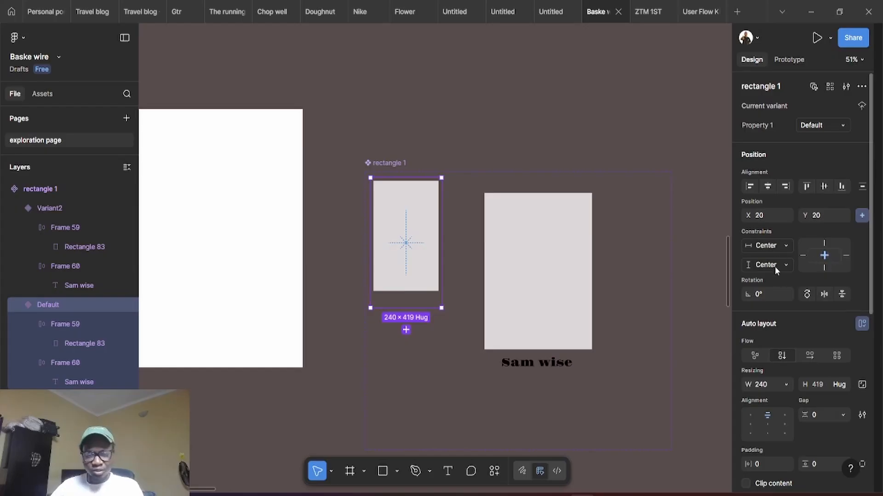
left_click(538, 264)
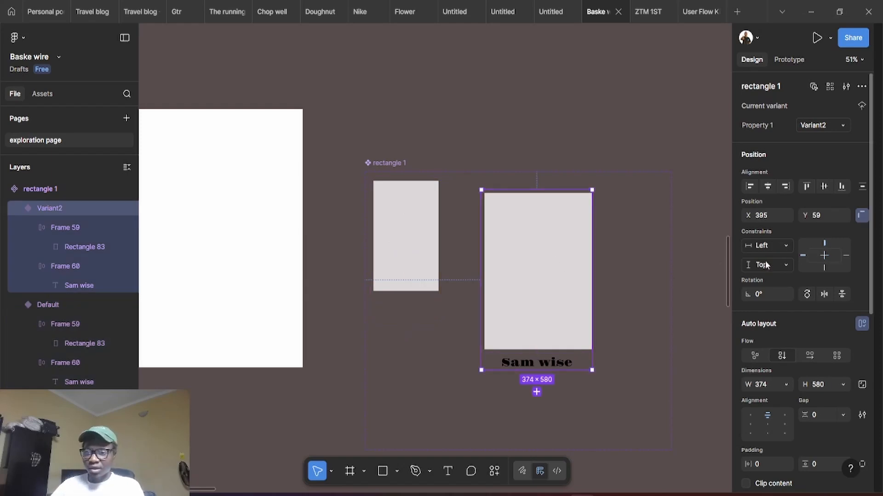
left_click(824, 256)
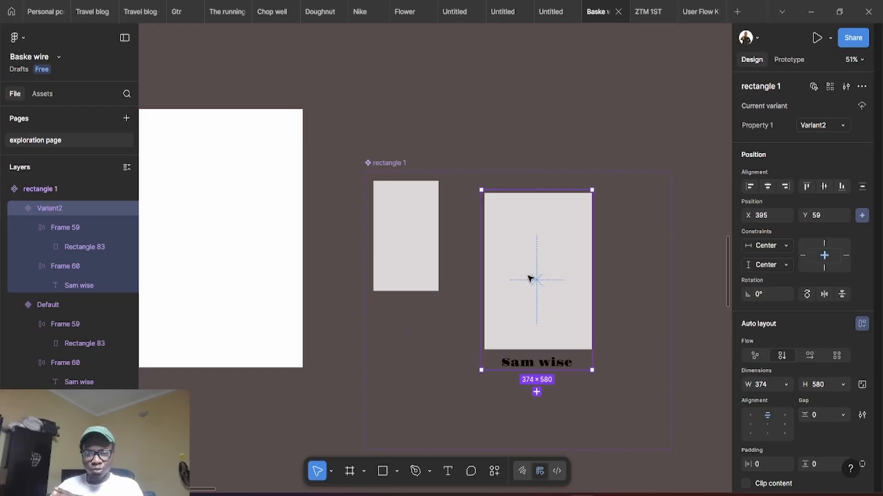
- Change the fill of the MacBook Air frame to the muted pinkish grey B09D9D
scroll(519, 254, "down", 1)
scroll(527, 259, "down", 3)
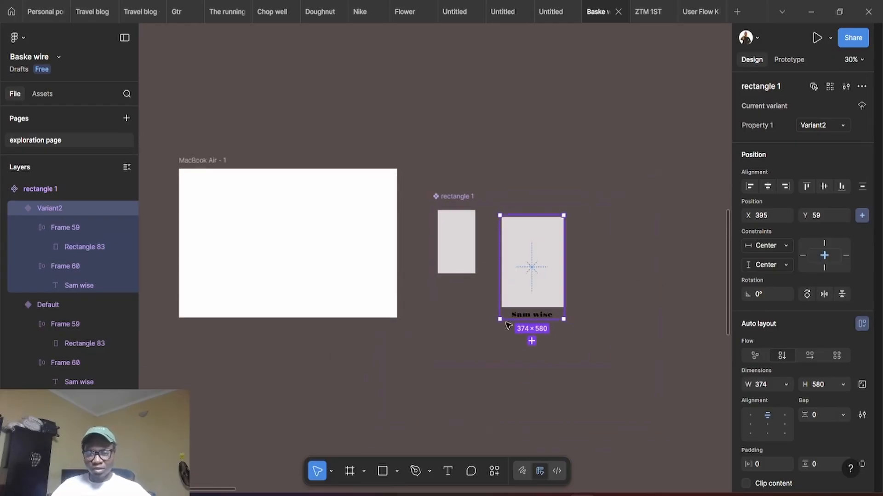
left_click(210, 170)
left_click_drag(348, 377, 434, 354)
scroll(309, 147, "up", 1)
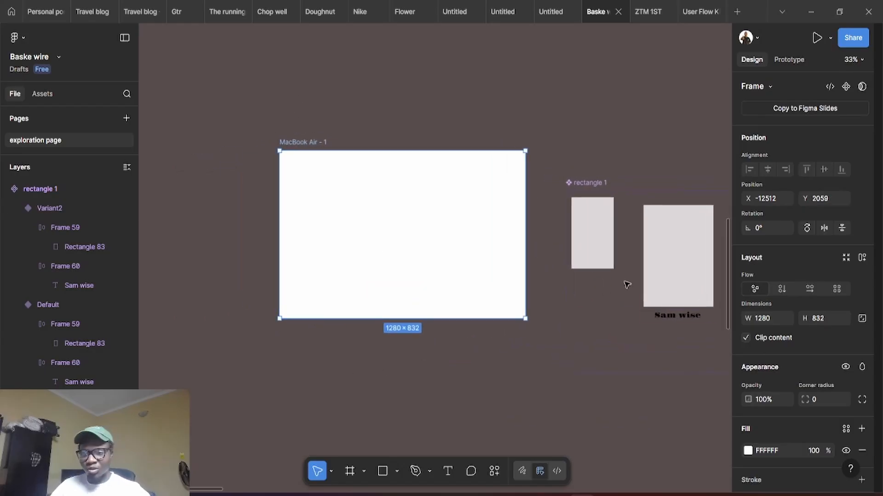
scroll(754, 413, "down", 3)
left_click(748, 347)
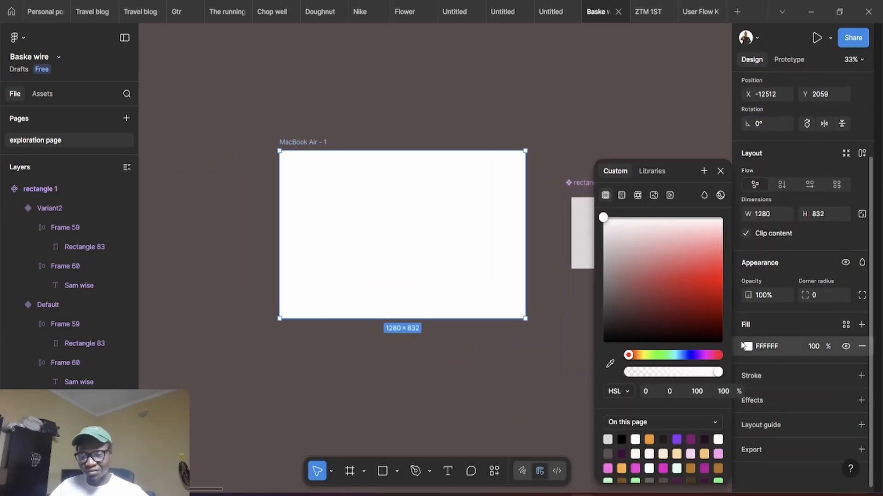
left_click_drag(614, 239, 615, 265)
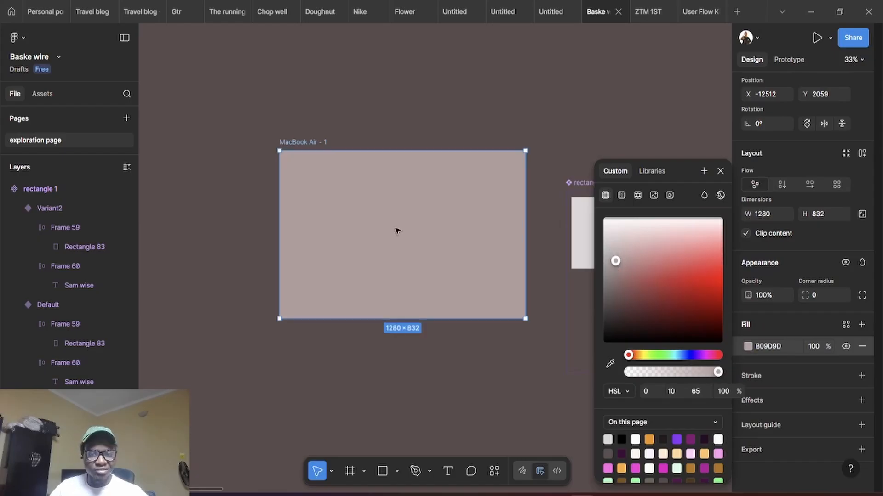
left_click(468, 145)
left_click_drag(381, 380, 401, 407)
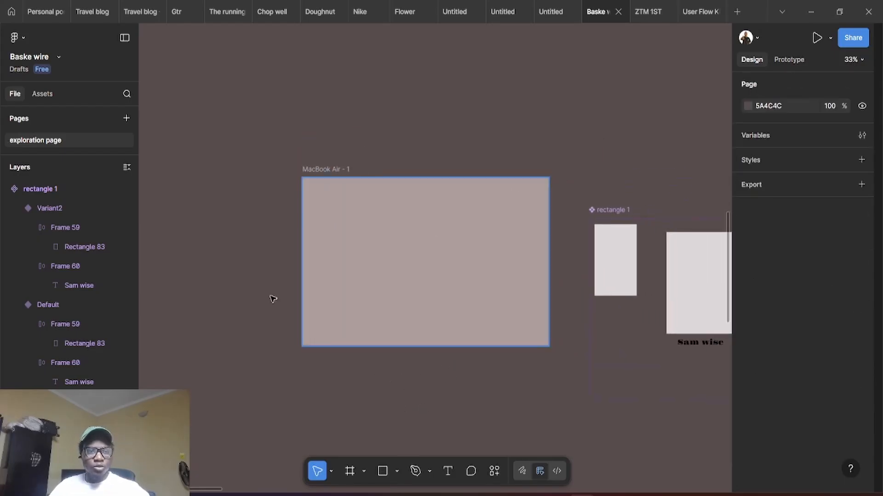
- Place an instance of the rectangle 1 component in the MacBook Air frame at about X 165, Y 108
left_click(44, 94)
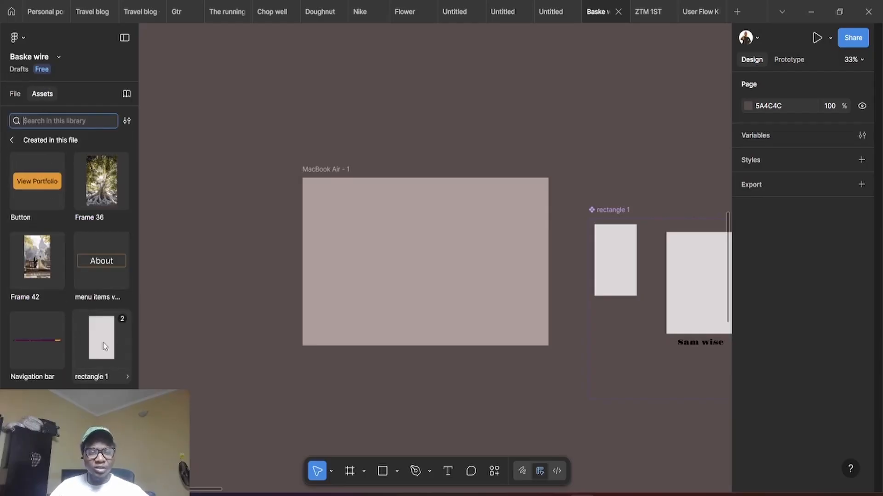
left_click_drag(101, 359, 351, 246)
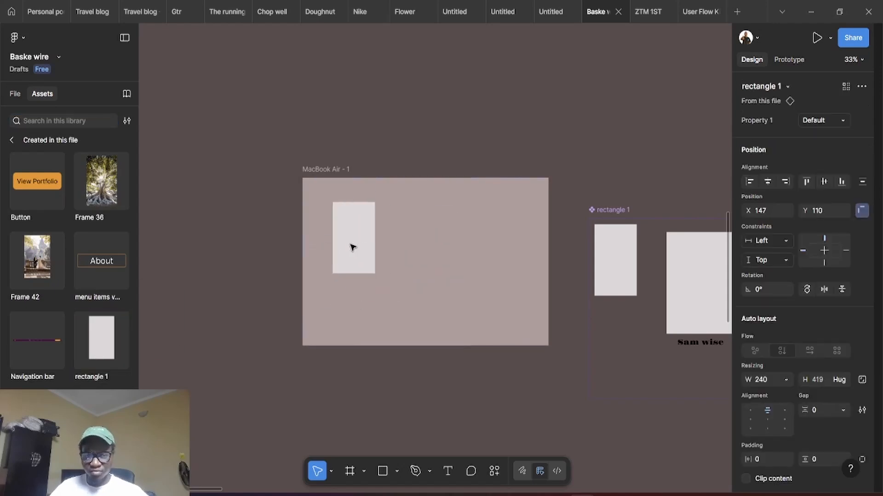
scroll(312, 207, "up", 3)
scroll(315, 206, "up", 1)
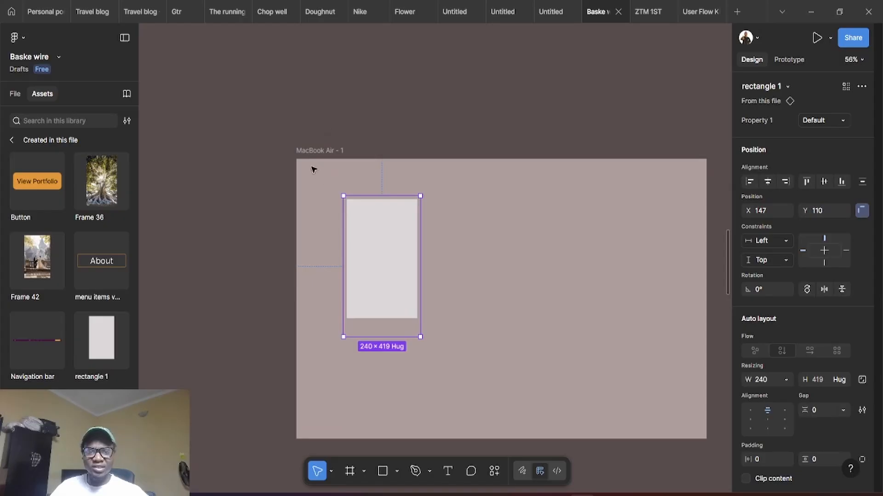
mouse_move(388, 258)
left_mouse_down()
mouse_move(374, 239)
mouse_move(394, 258)
mouse_move(389, 267)
left_mouse_up()
scroll(389, 268, "down", 1)
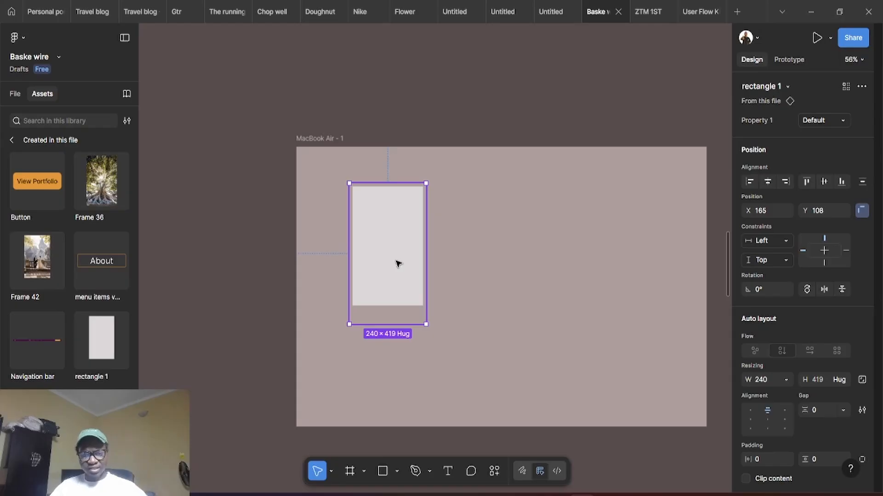
- Select the rectangle inside the placed card instance and open the Unsplash plugin for it
double_click(398, 263)
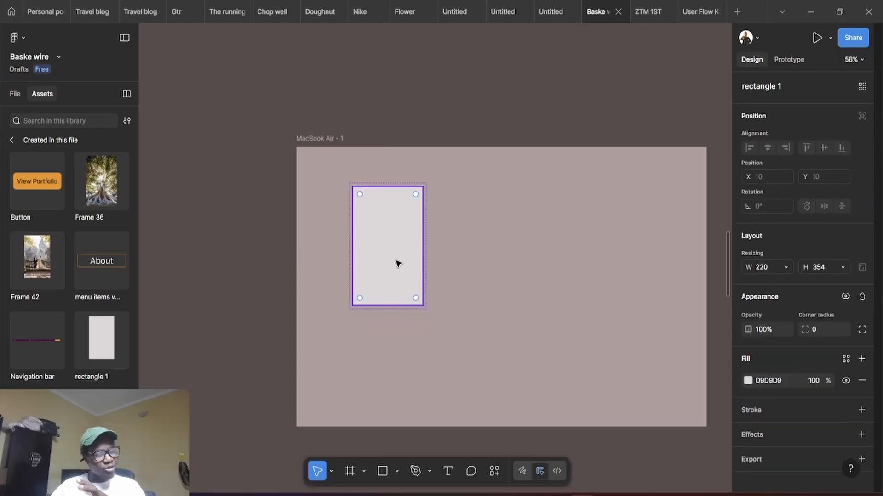
left_click(323, 176)
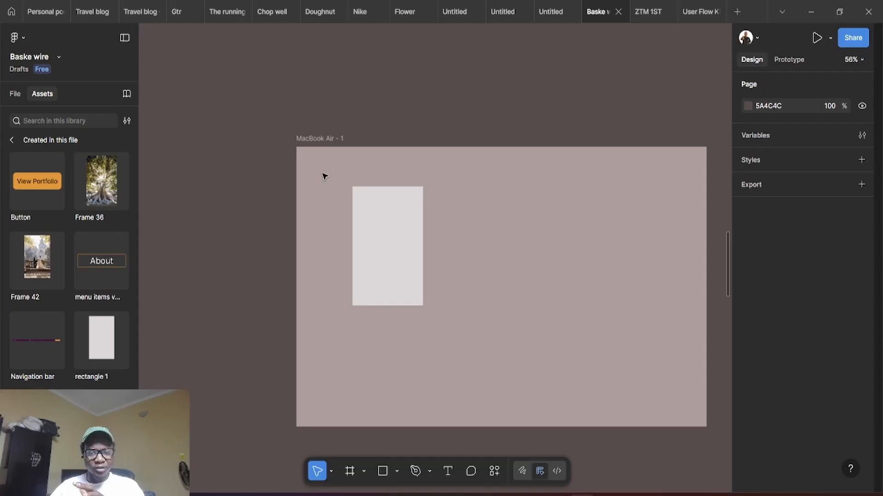
left_click(407, 273)
left_click(407, 273)
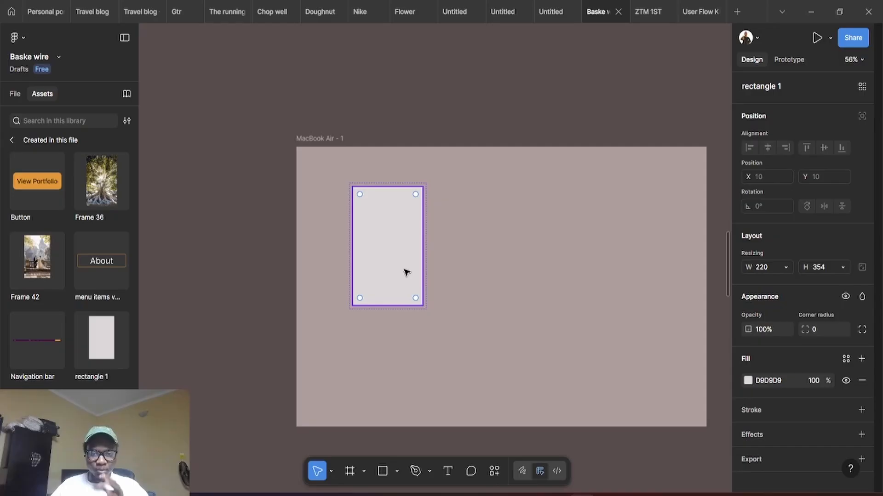
left_click(494, 472)
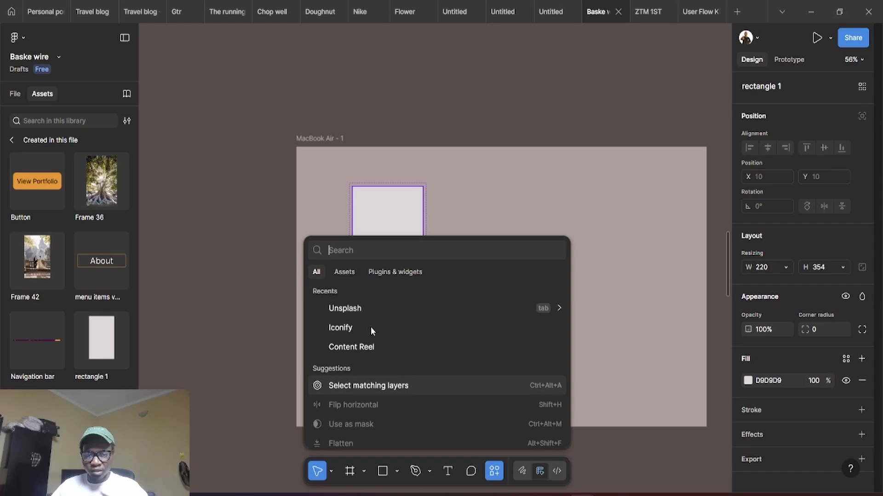
left_click(396, 273)
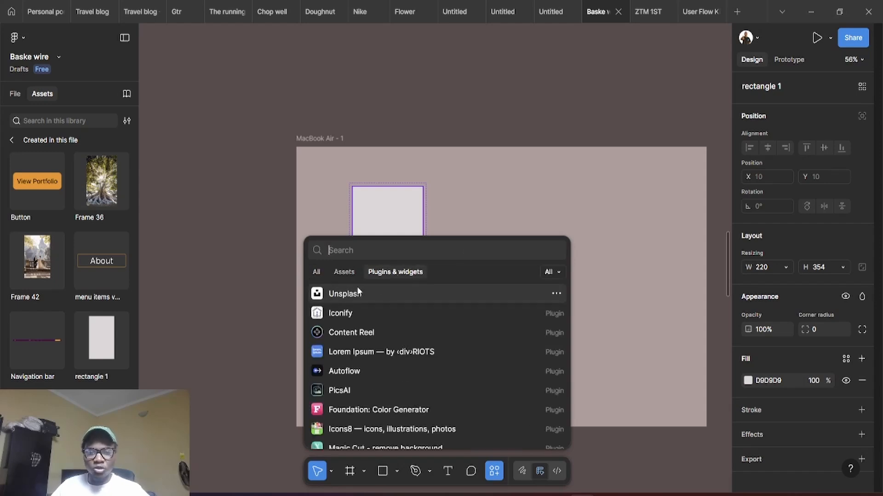
left_click(382, 299)
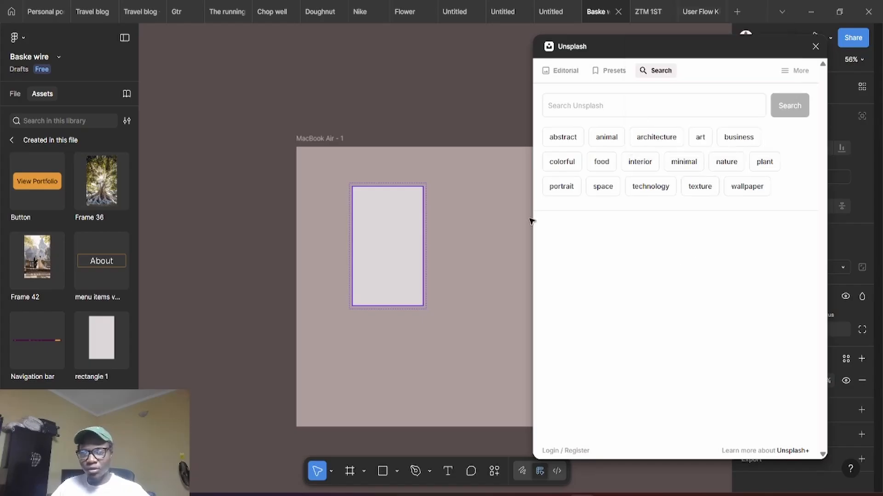
- Fill the card's rectangle with the Unsplash portrait of a woman with a top bun on a pink background, then close the plugin
left_click(566, 187)
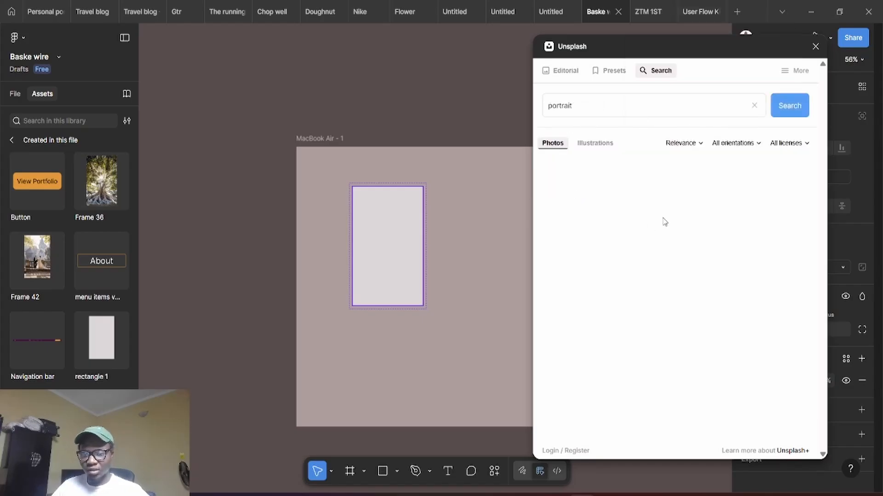
scroll(666, 229, "down", 8)
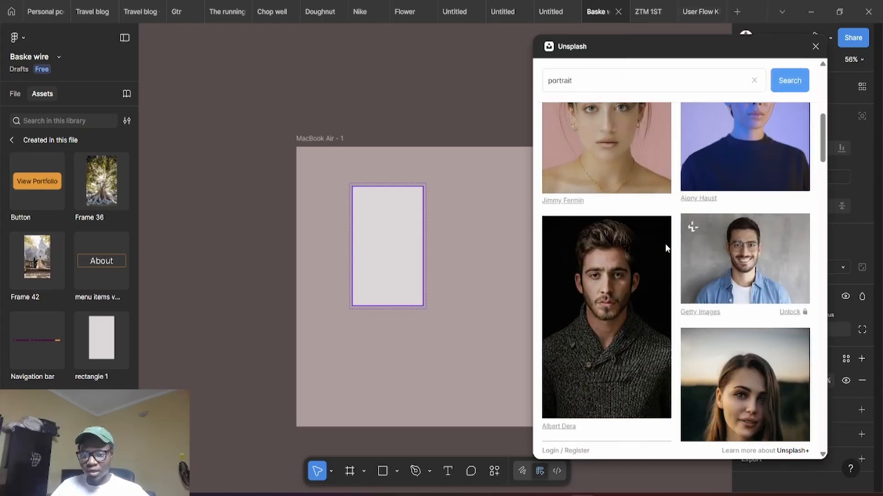
scroll(664, 251, "up", 5)
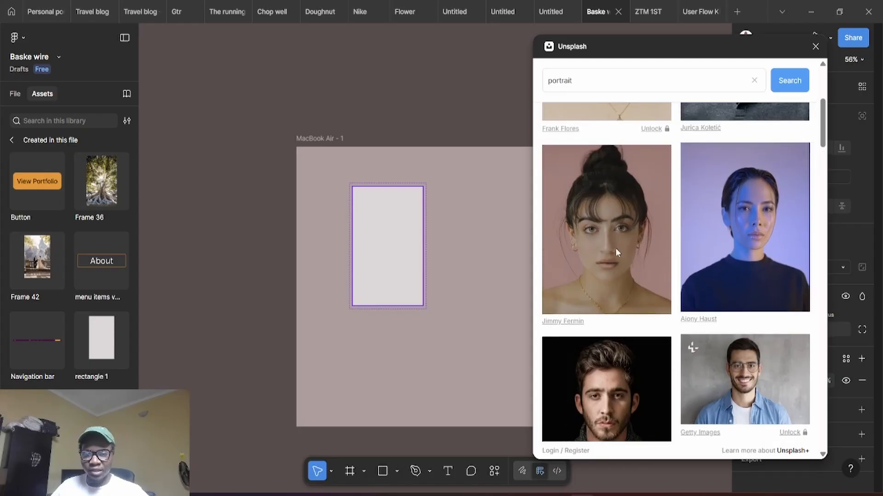
left_click(615, 247)
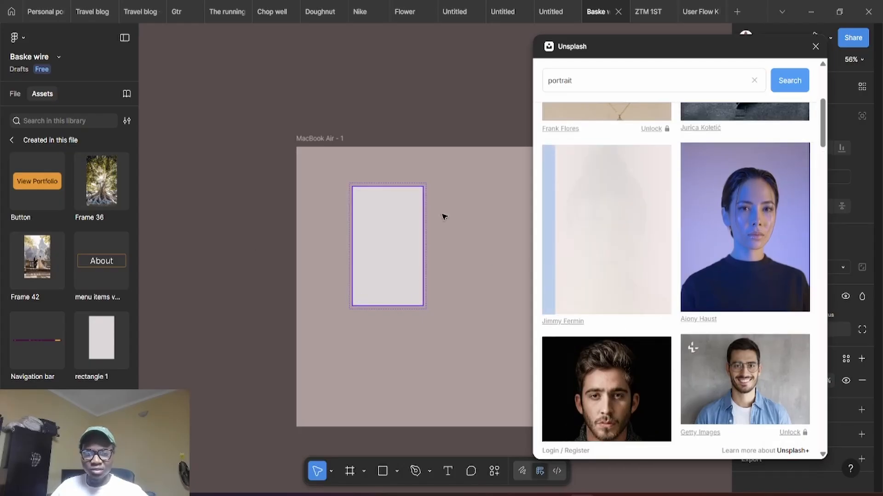
left_click(816, 48)
left_click(483, 120)
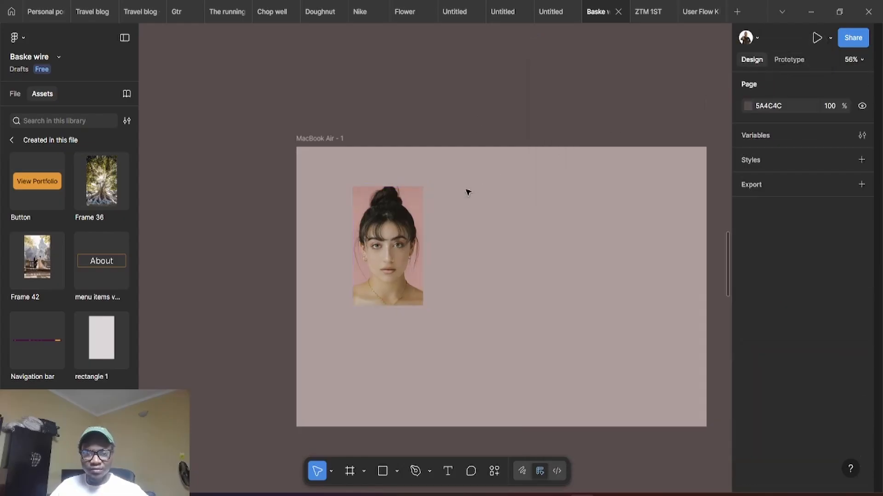
- Duplicate the portrait card to about X 486, Y 108 and fill the copy with the Unsplash portrait of a woman with an afro and black coat
left_click(395, 259)
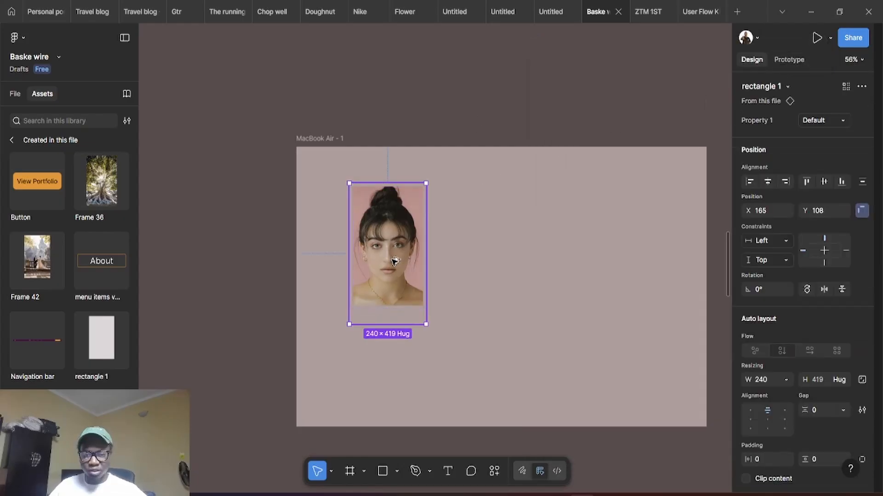
left_click_drag(394, 261, 497, 262)
double_click(501, 262)
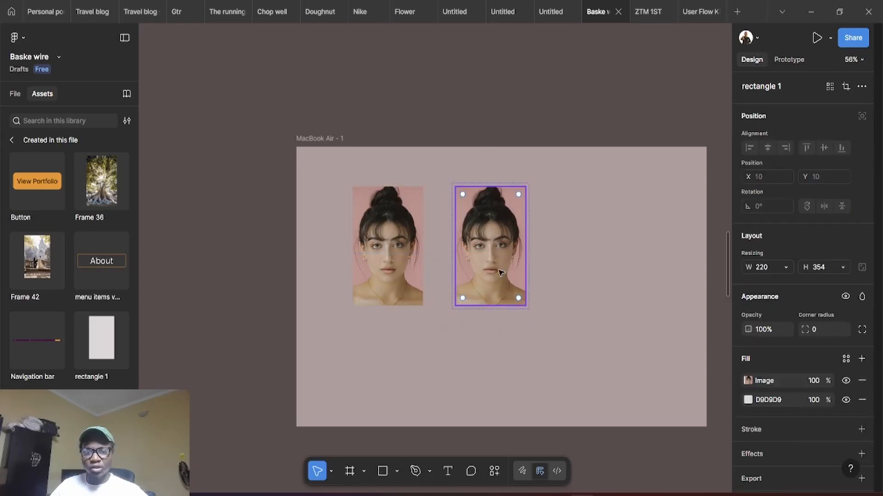
left_click(492, 474)
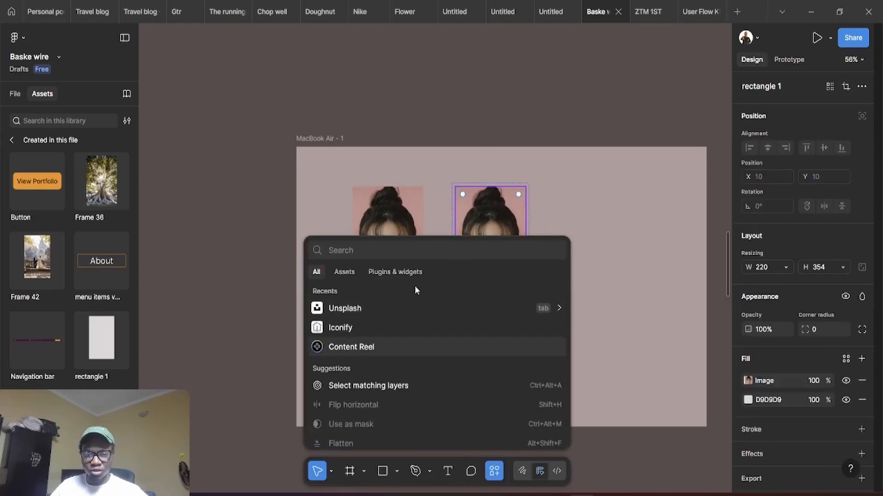
left_click(373, 305)
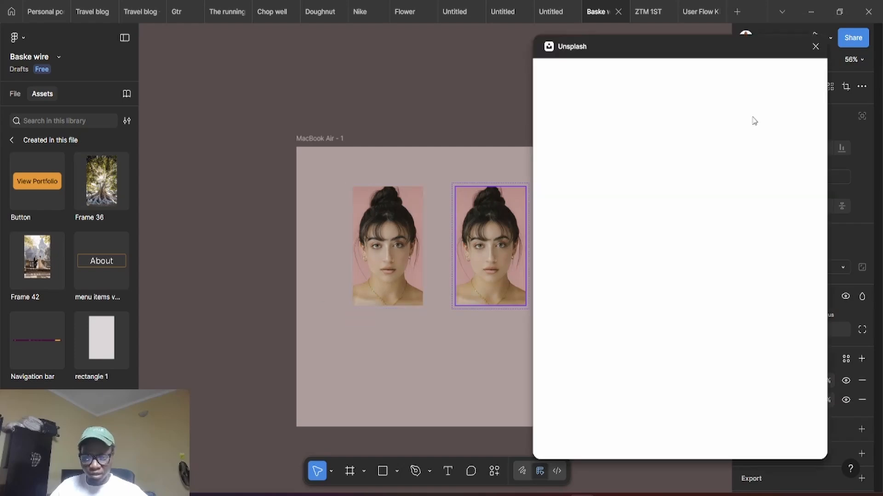
left_click(566, 188)
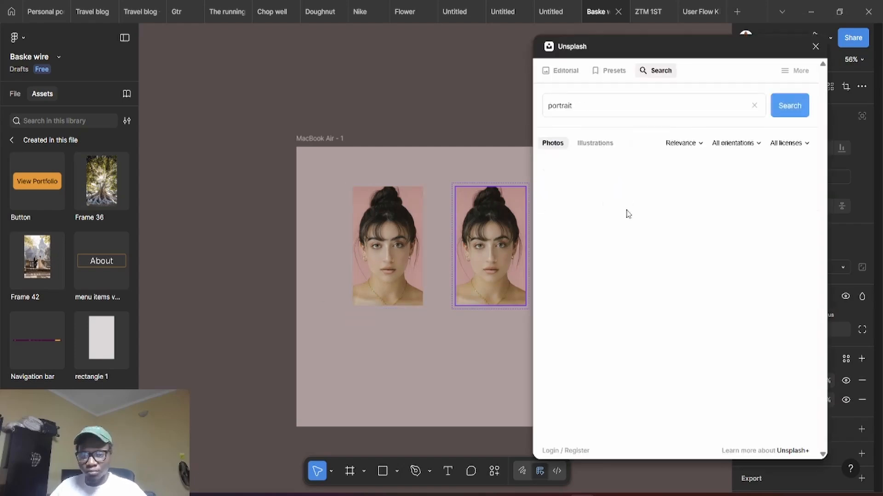
scroll(666, 238, "down", 15)
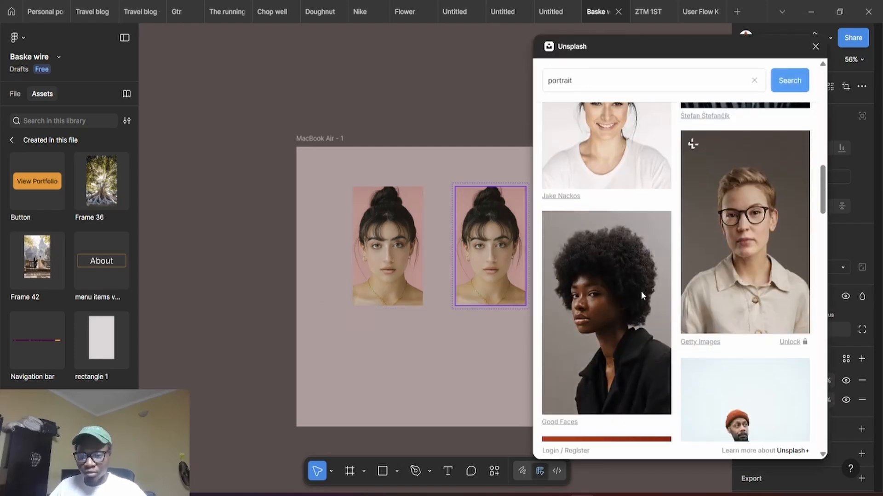
scroll(608, 291, "down", 3)
scroll(624, 280, "up", 1)
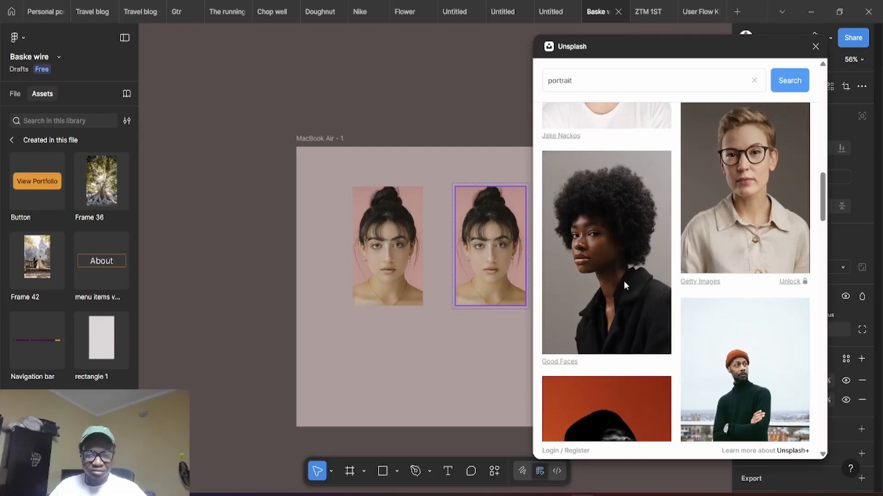
left_click(622, 271)
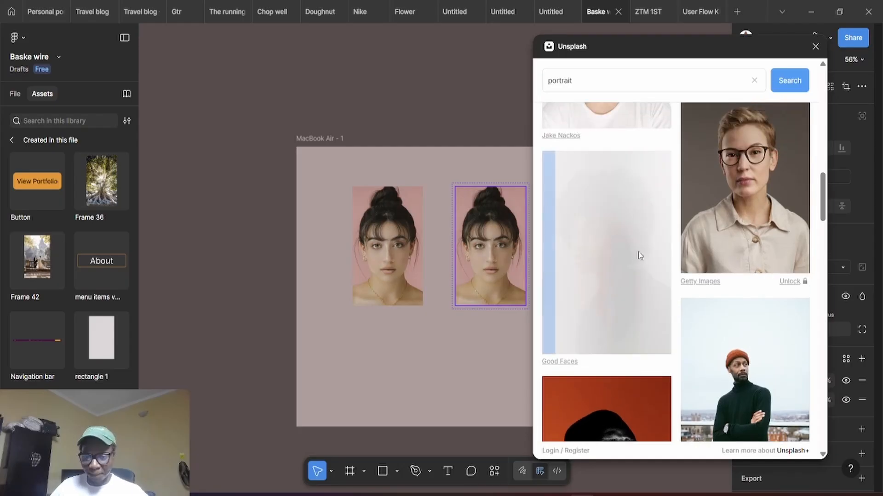
left_click(815, 47)
left_click(544, 162)
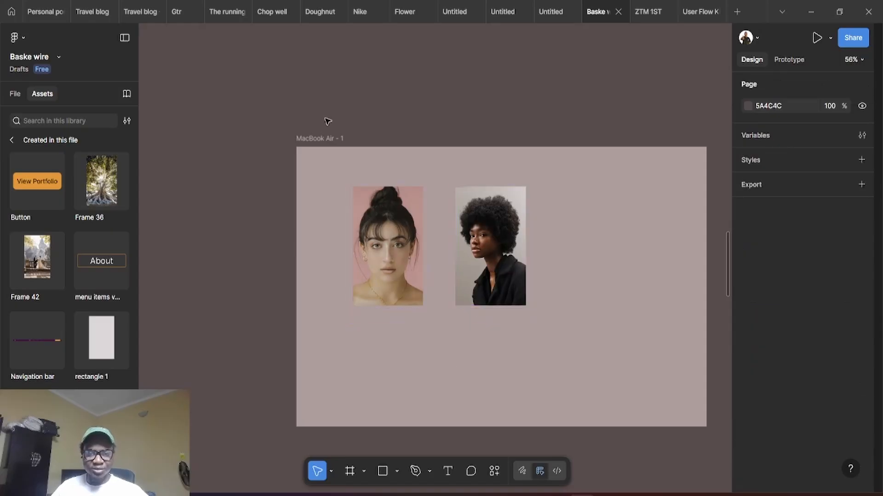
- Preview the MacBook Air frame to check the hover behaviour of the two cards, then close the preview
left_click_drag(509, 134, 472, 126)
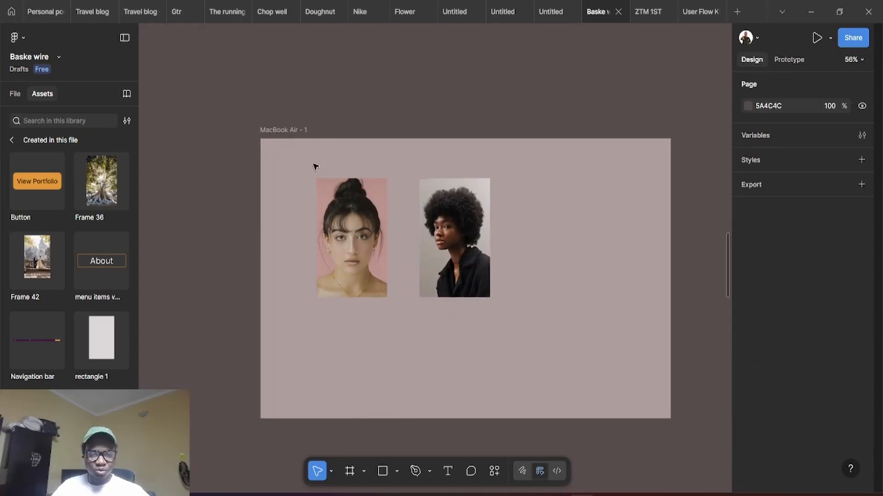
scroll(315, 166, "up", 1)
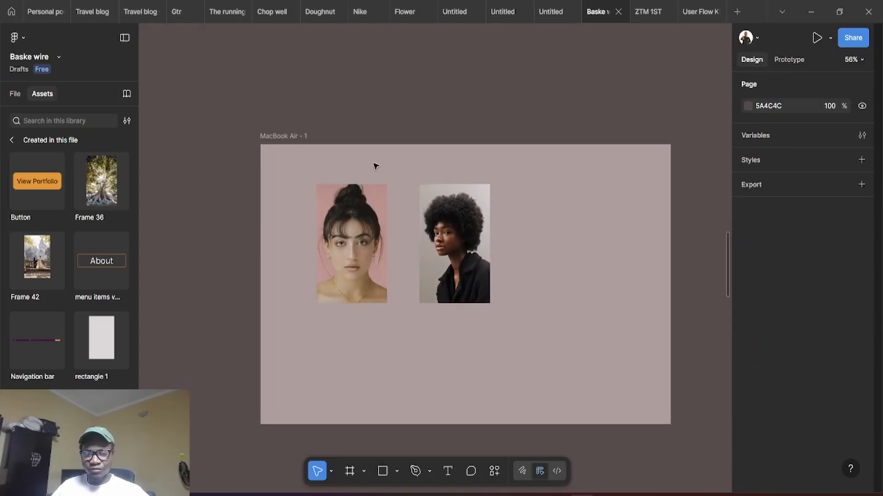
left_click(285, 136)
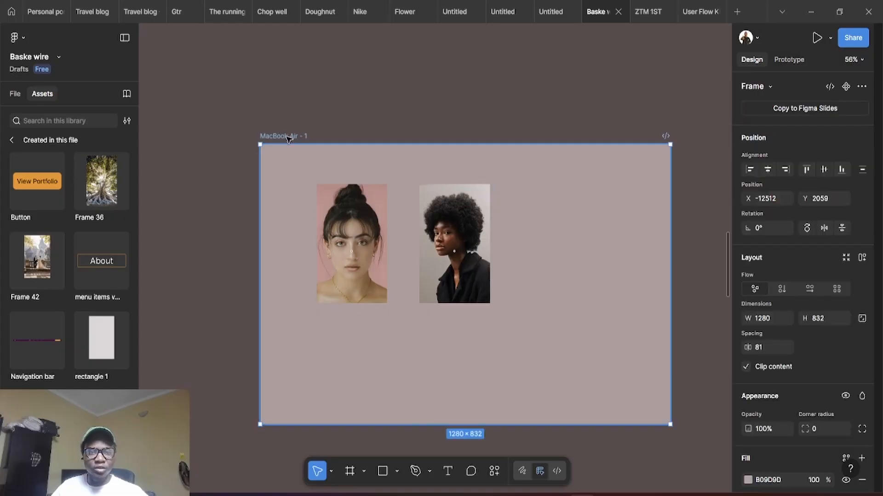
left_click(830, 40)
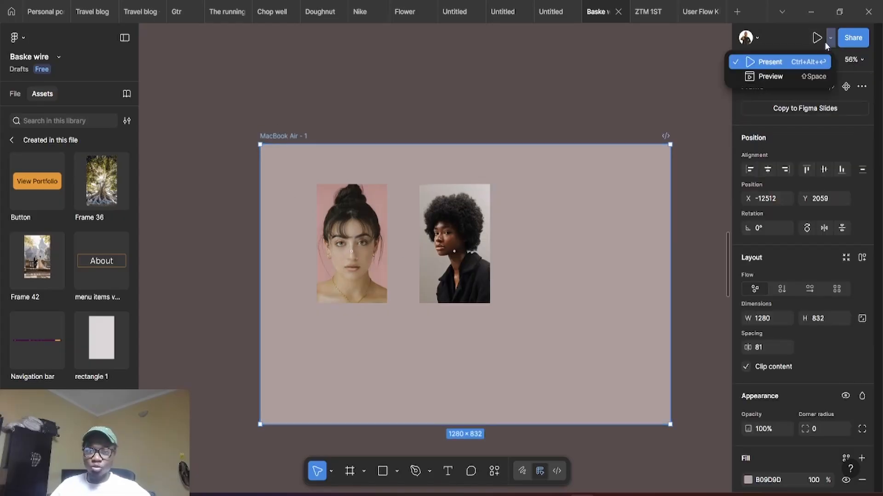
left_click(792, 72)
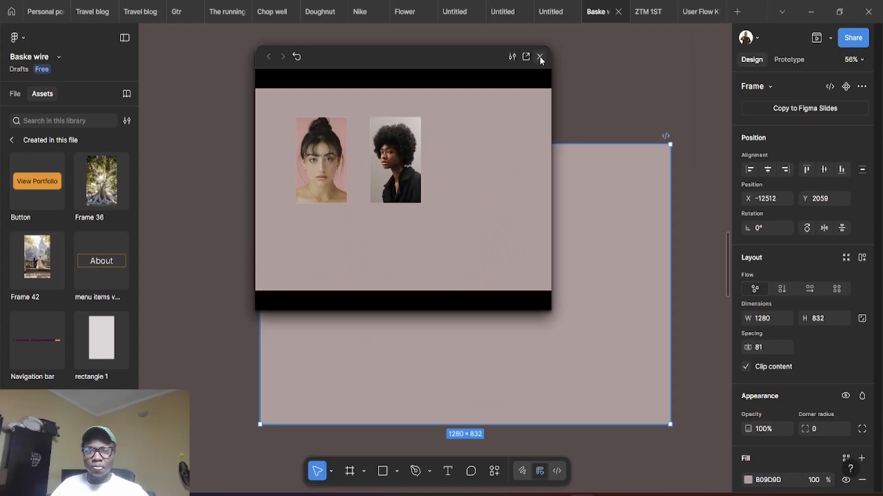
left_click(669, 29)
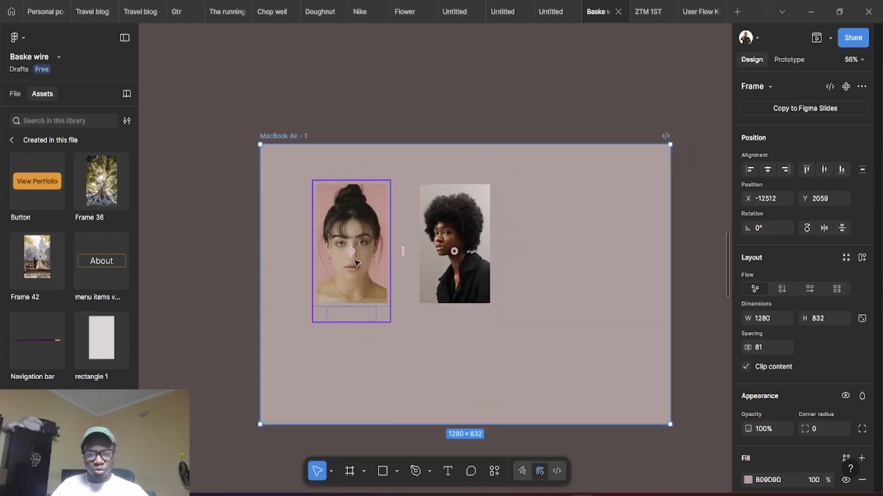
- Set the horizontal and vertical constraints of both card instances in the MacBook Air frame to Center
left_click(364, 216)
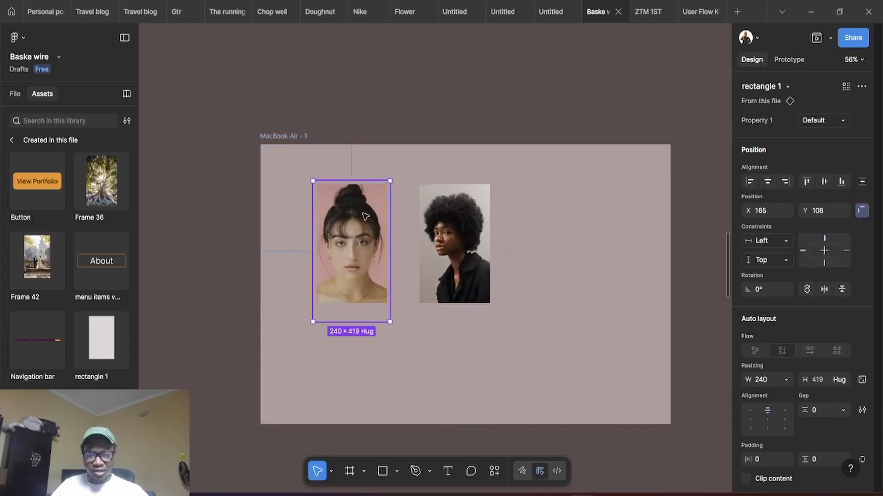
left_click(824, 252)
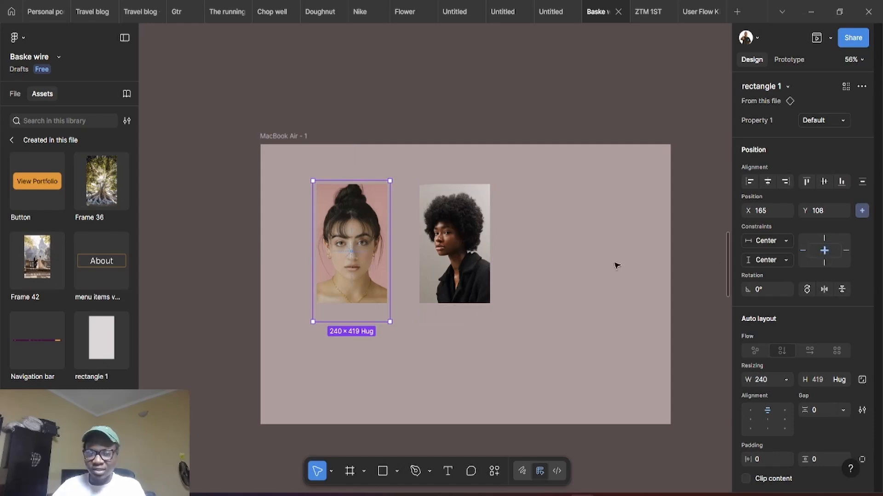
left_click(476, 247)
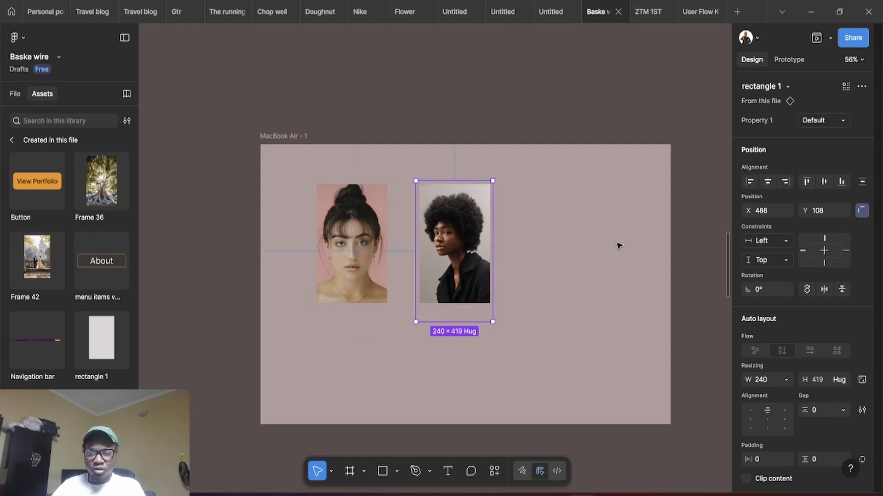
left_click(826, 253)
- Preview the MacBook Air frame again, check both cards' hover effect there and in the full prototype view, and return to the design
left_click(288, 136)
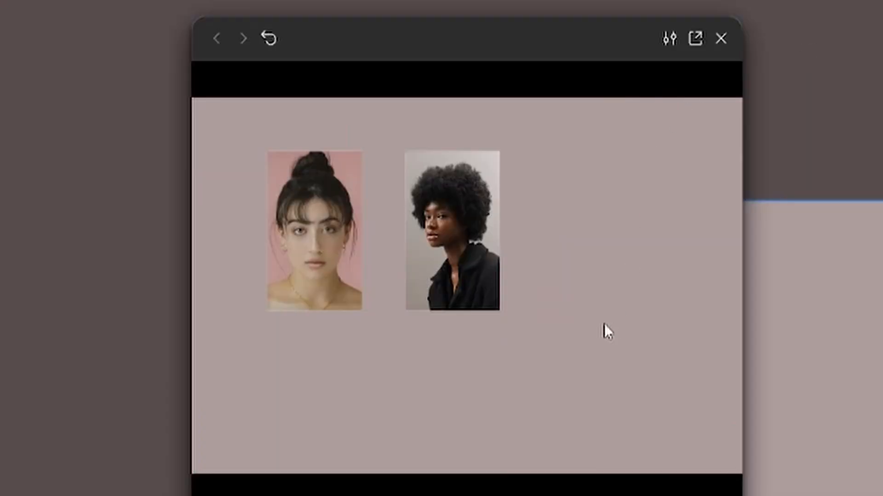
mouse_move(382, 182)
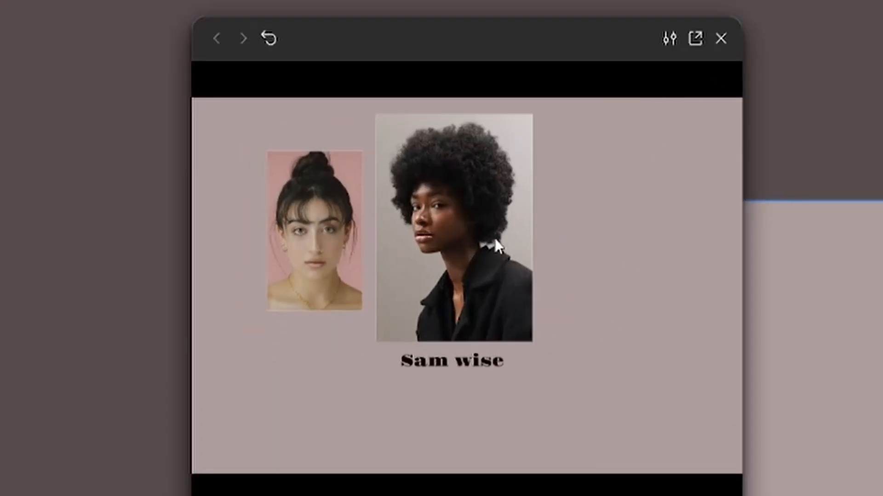
mouse_move(330, 262)
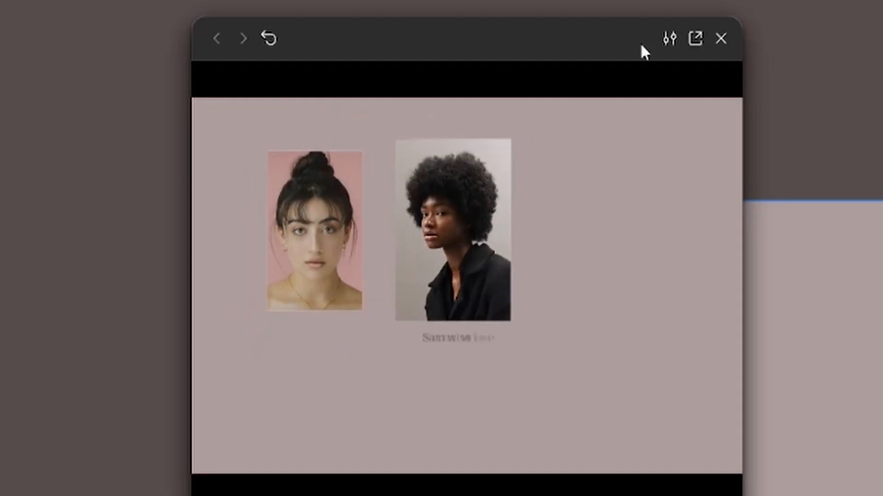
left_click(694, 39)
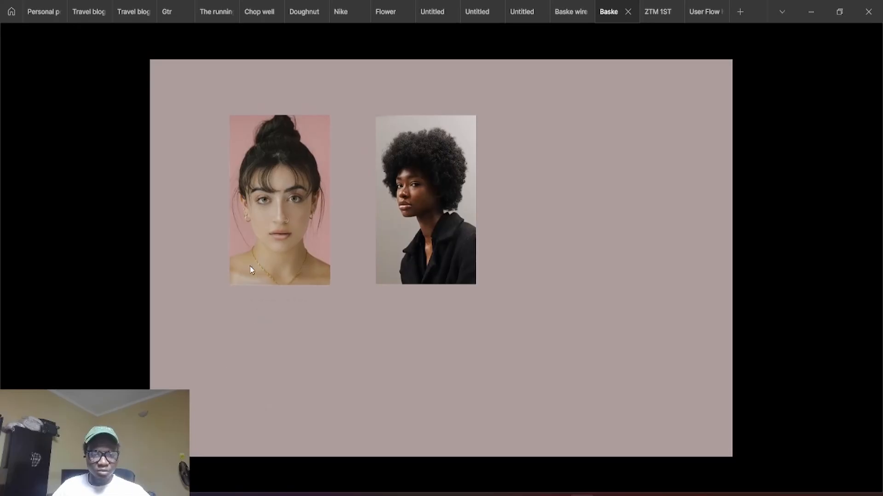
mouse_move(252, 241)
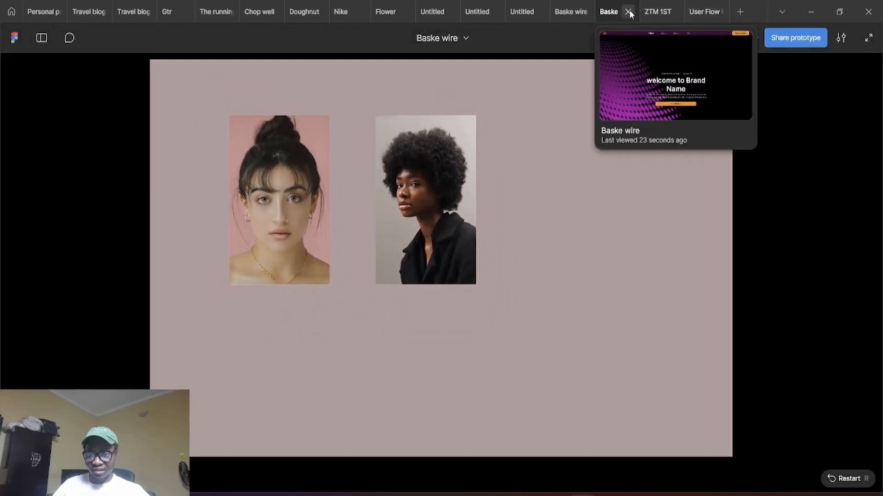
left_click(628, 11)
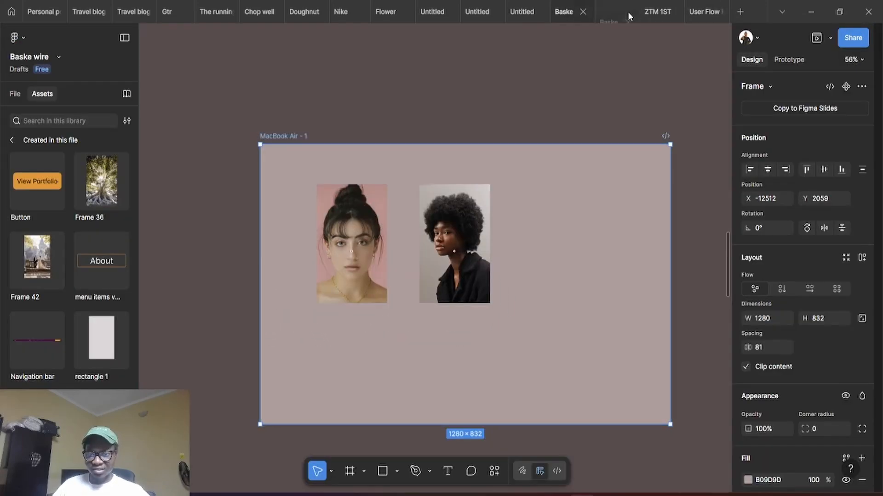
- Duplicate the afro portrait card to about X 872, Y 108 and fill the copy with the Downloads image "WhatsApp Image 2025-12-13 at 13.11.48"
left_click(482, 265)
left_click_drag(480, 270, 604, 269)
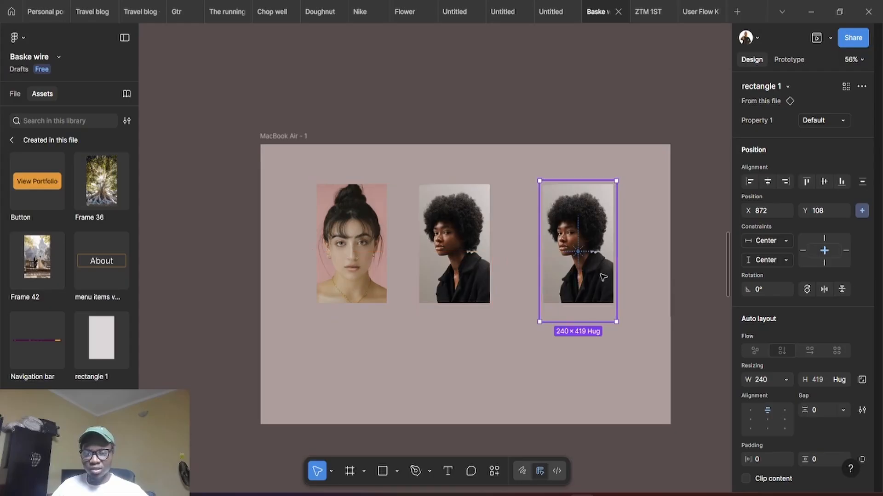
double_click(603, 278)
double_click(603, 278)
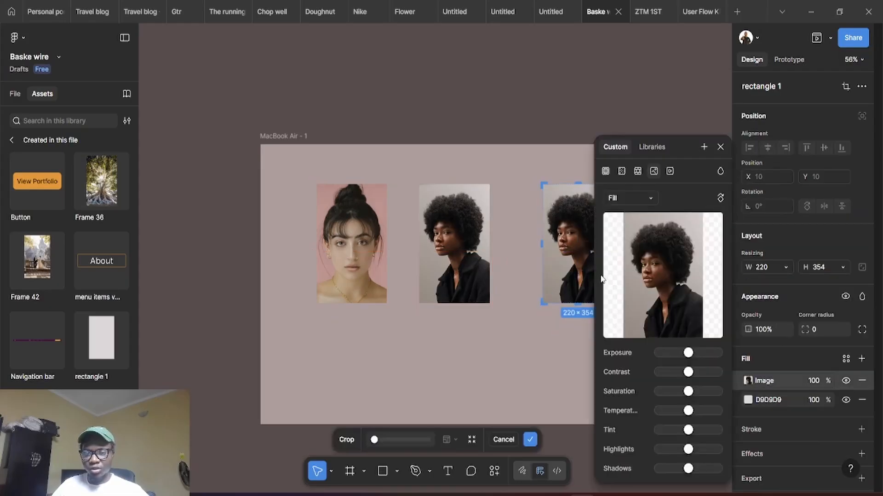
mouse_move(633, 302)
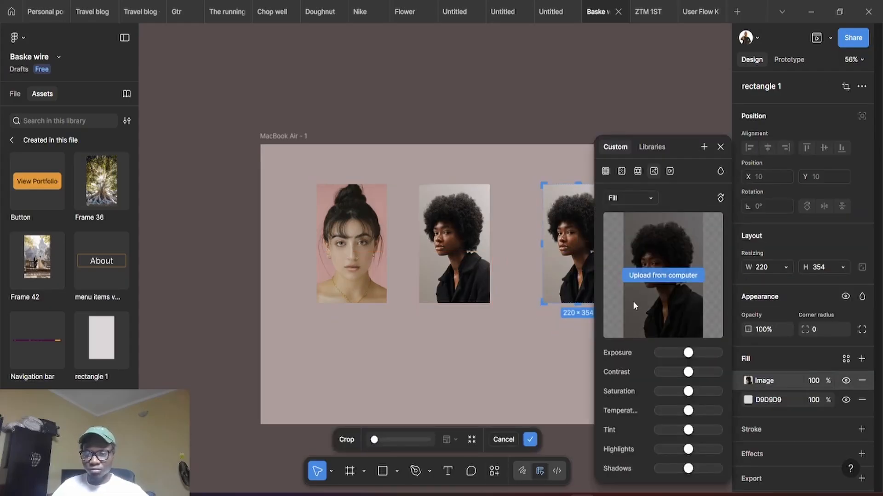
left_click(659, 279)
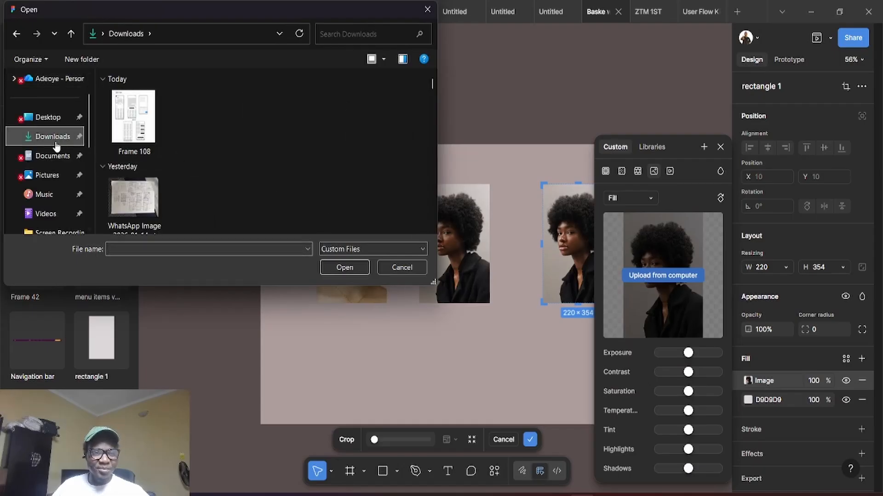
scroll(250, 194, "down", 10)
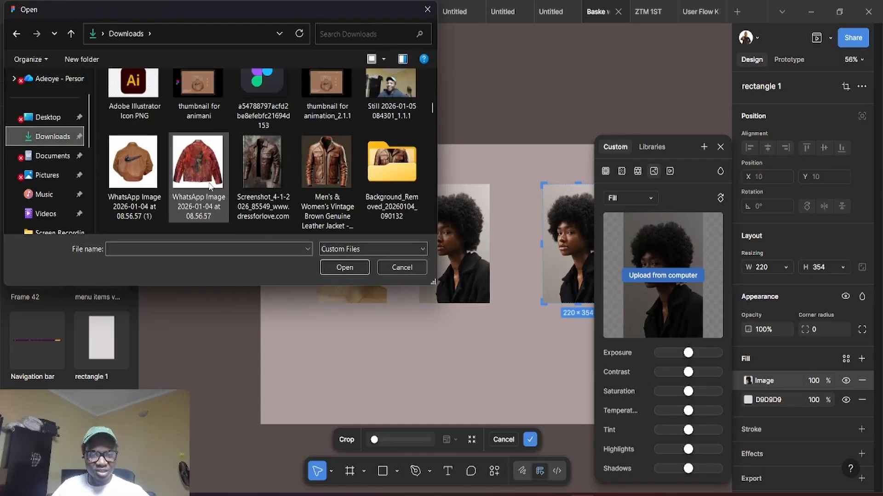
scroll(208, 184, "down", 15)
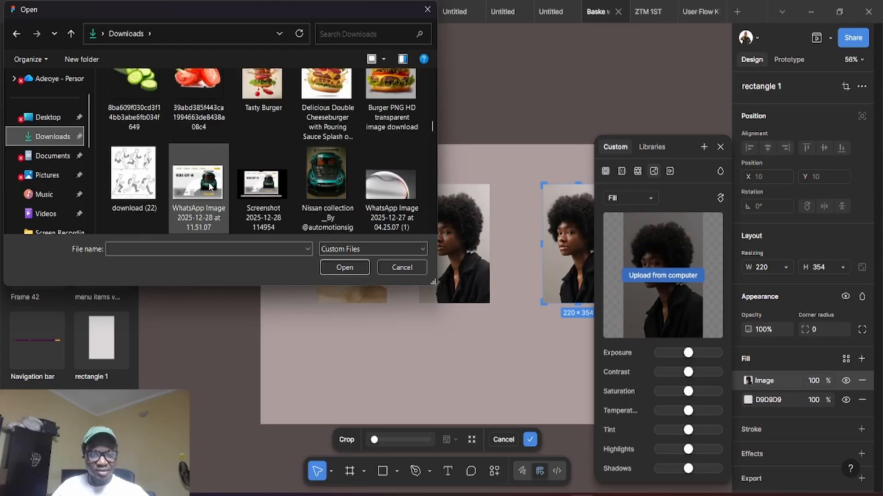
scroll(243, 156, "up", 1)
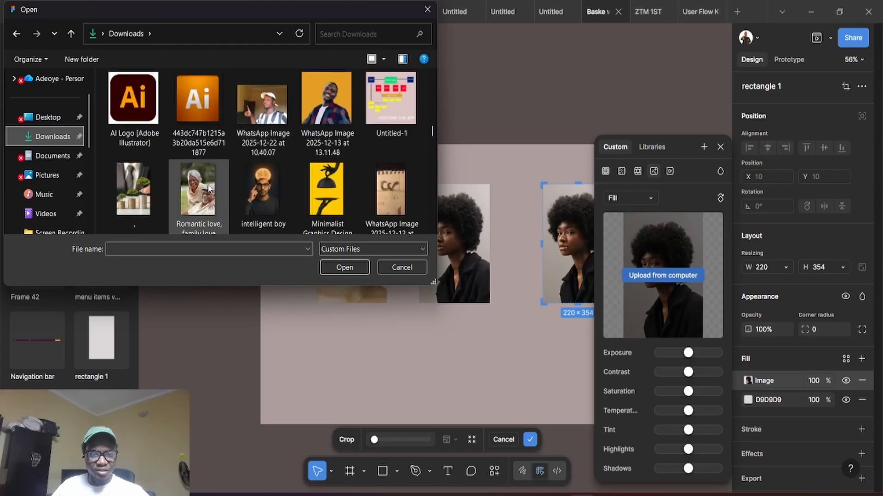
double_click(325, 107)
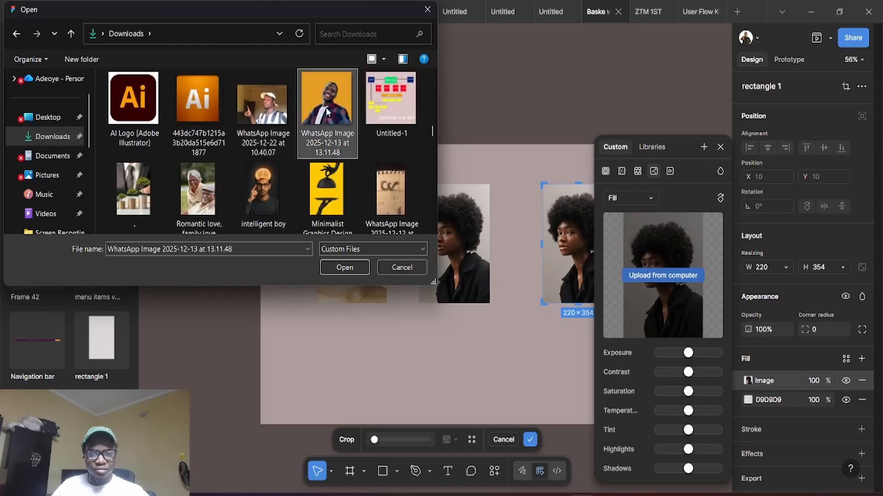
left_click(719, 147)
left_click(639, 331)
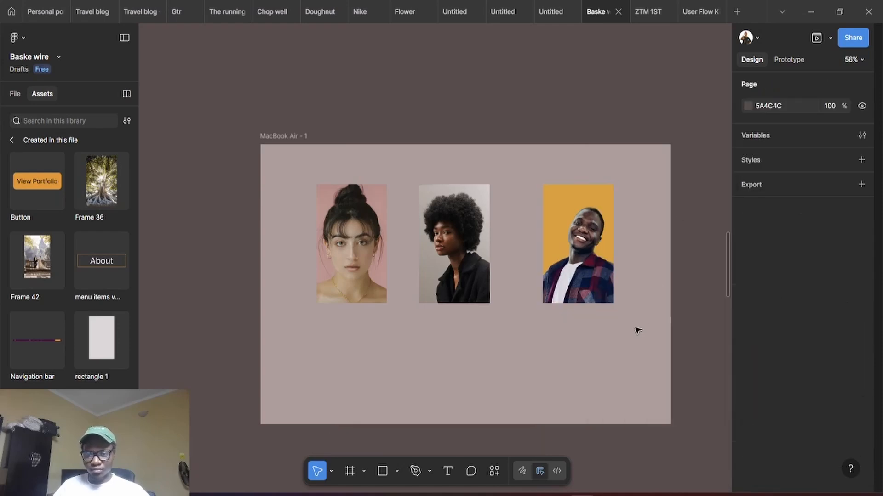
- Wrap the three card instances in the MacBook Air frame in one horizontal auto layout frame
left_click(554, 251)
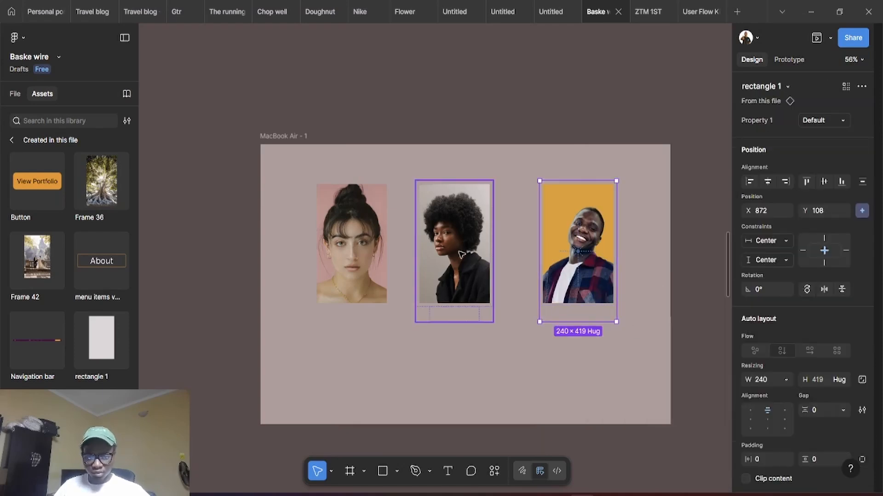
left_click(458, 253, "shift")
left_click(369, 244, "shift")
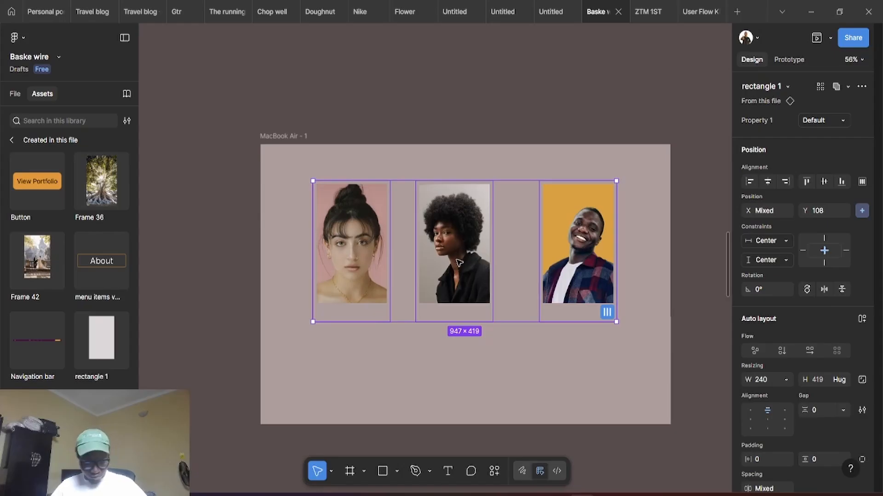
key("shift+a")
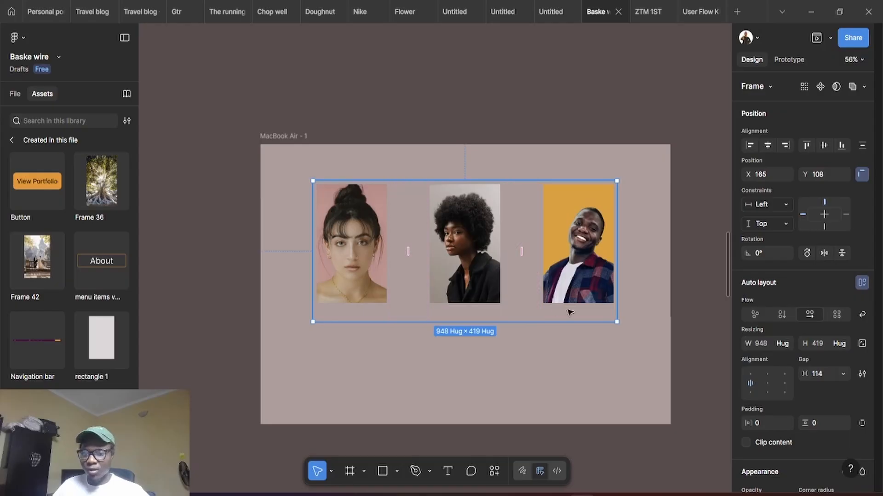
left_click(527, 166)
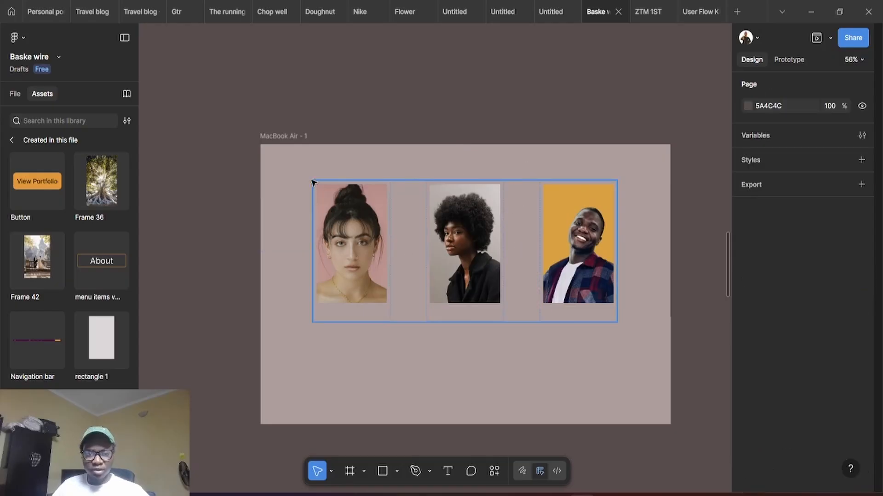
- Present the MacBook Air frame in the full prototype view to check the cards' hover effect, then close the presentation
left_click(300, 137)
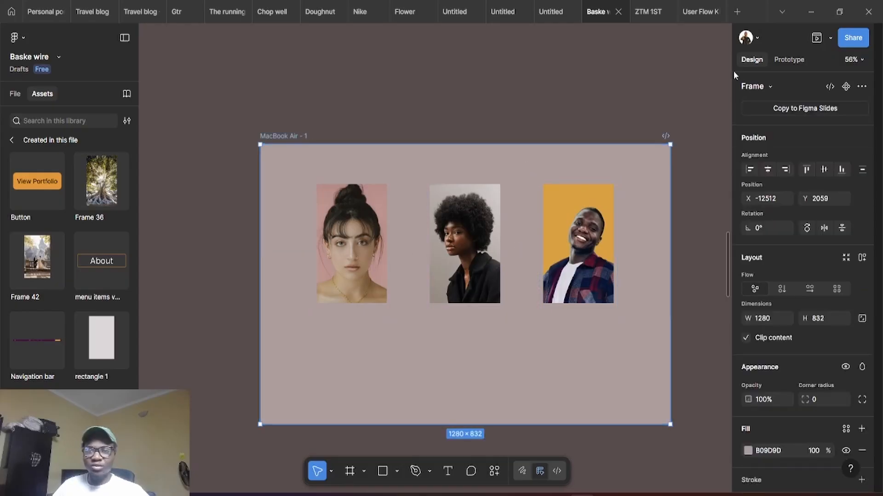
left_click(829, 39)
left_click(770, 62)
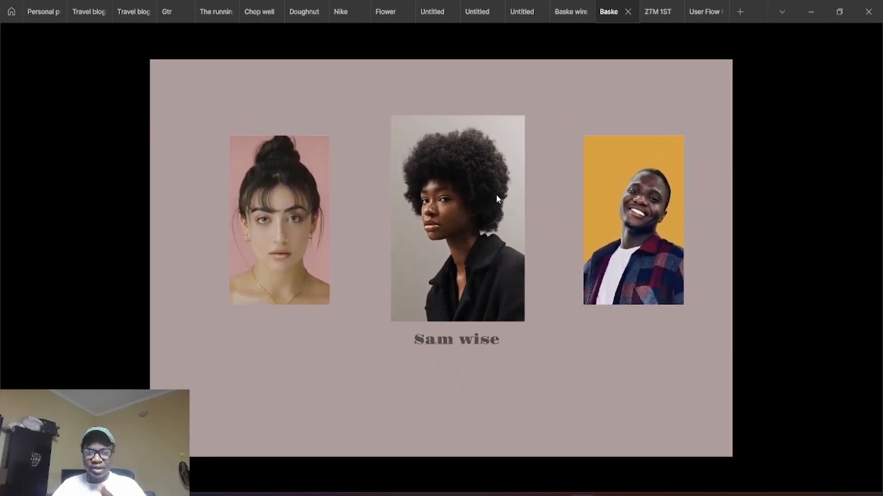
left_click(628, 11)
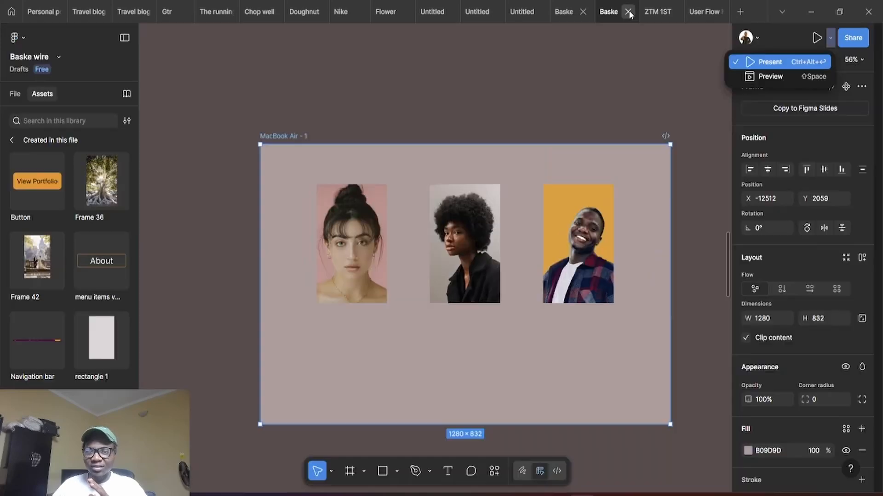
- Set the horizontal and vertical constraints of the auto layout frame holding the three cards to Center
left_click(530, 222)
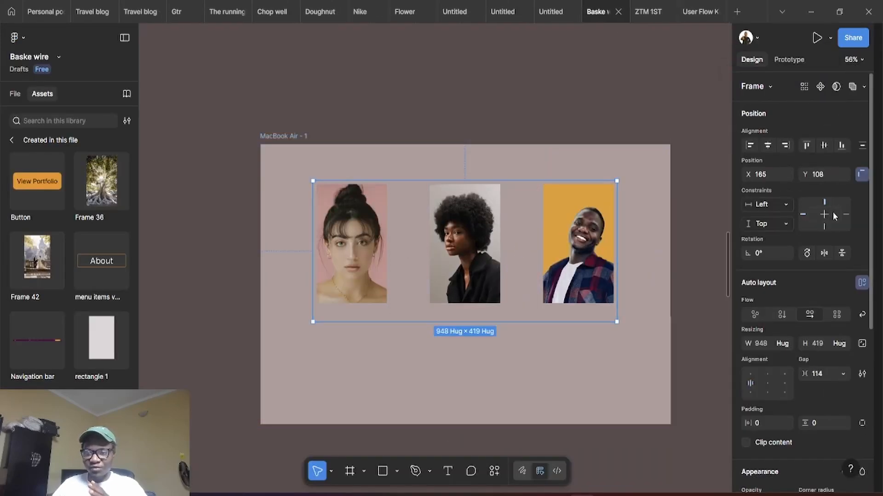
left_click(825, 218)
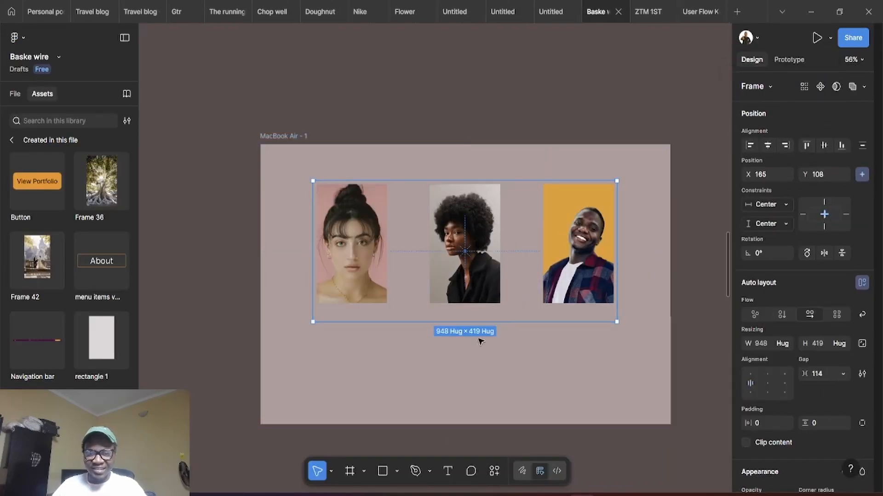
left_click(423, 390)
- Present the MacBook Air frame again and check the enlarging and name reveal on each of the three cards
left_click(288, 137)
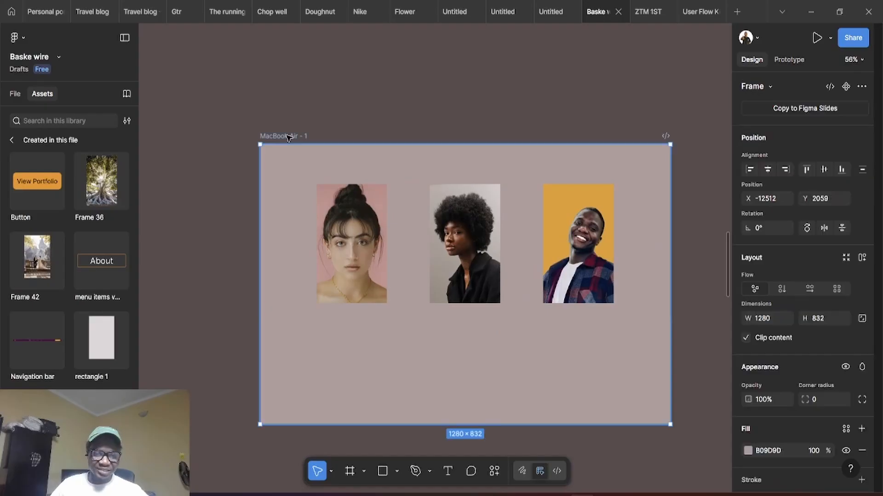
left_click(818, 38)
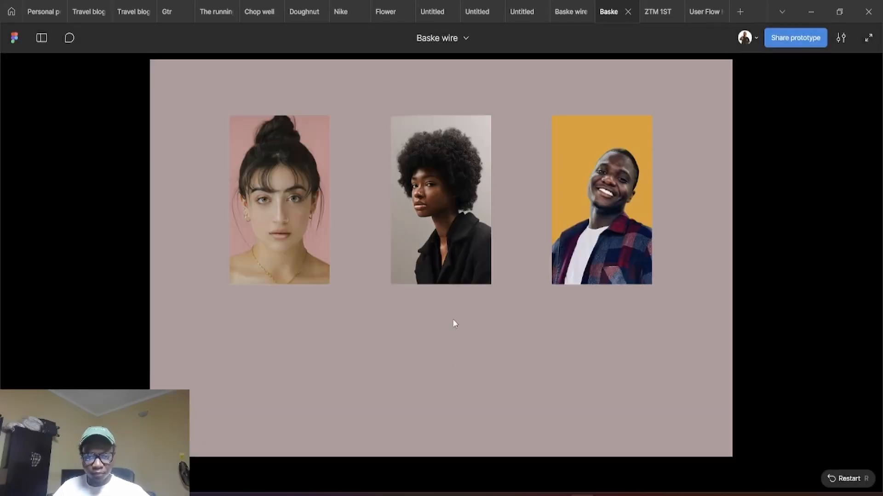
mouse_move(441, 254)
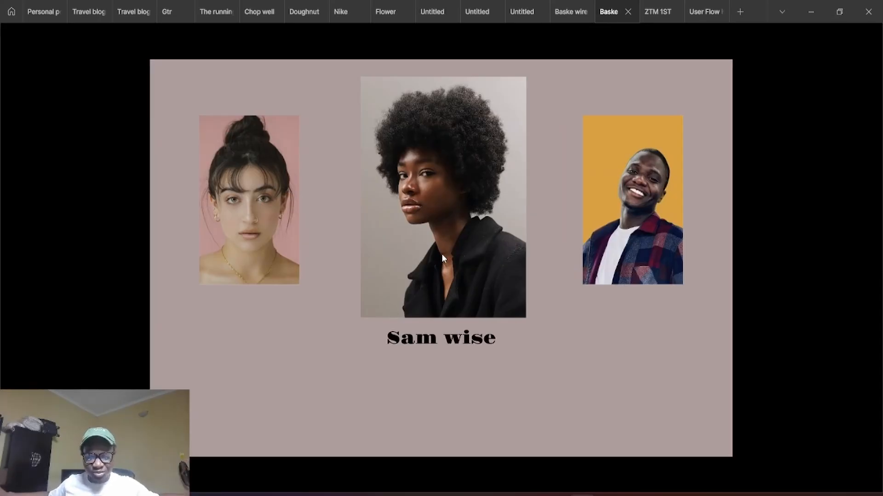
left_click(583, 235)
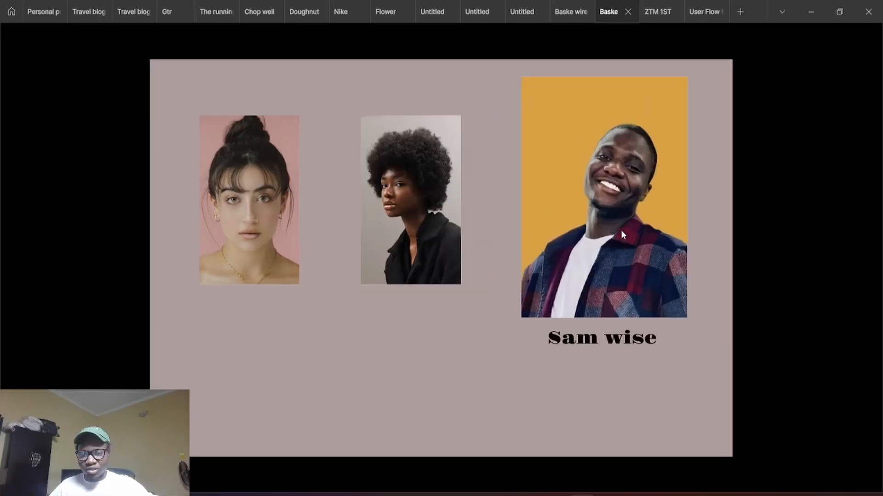
left_click(432, 222)
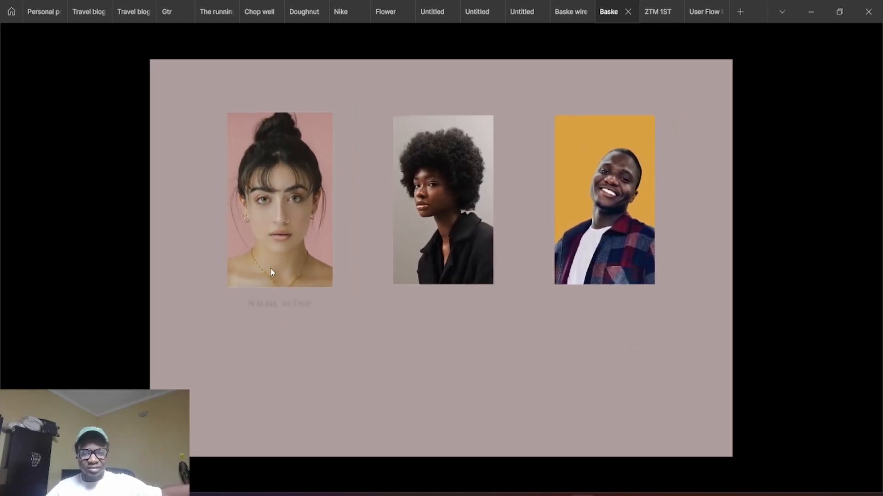
mouse_move(272, 259)
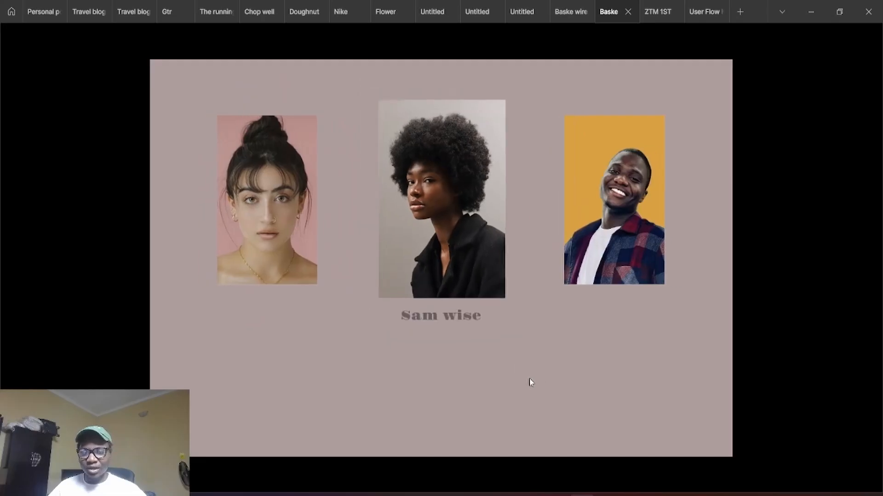
mouse_move(606, 256)
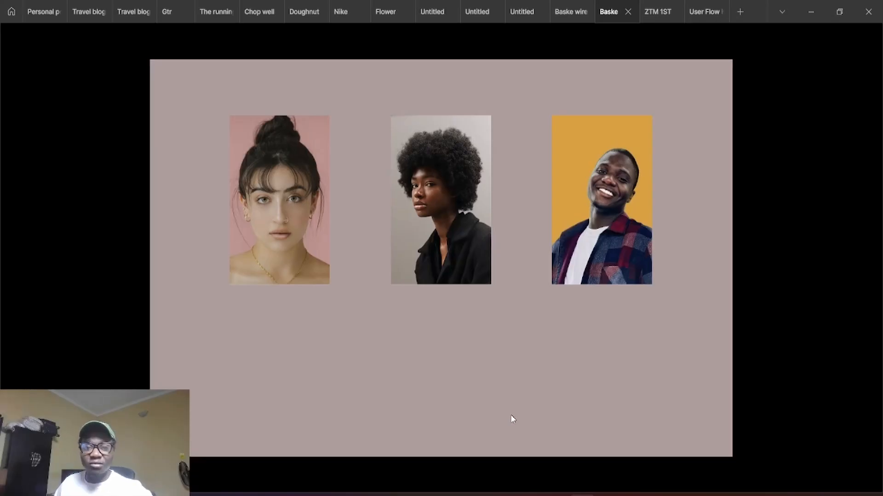
mouse_move(594, 281)
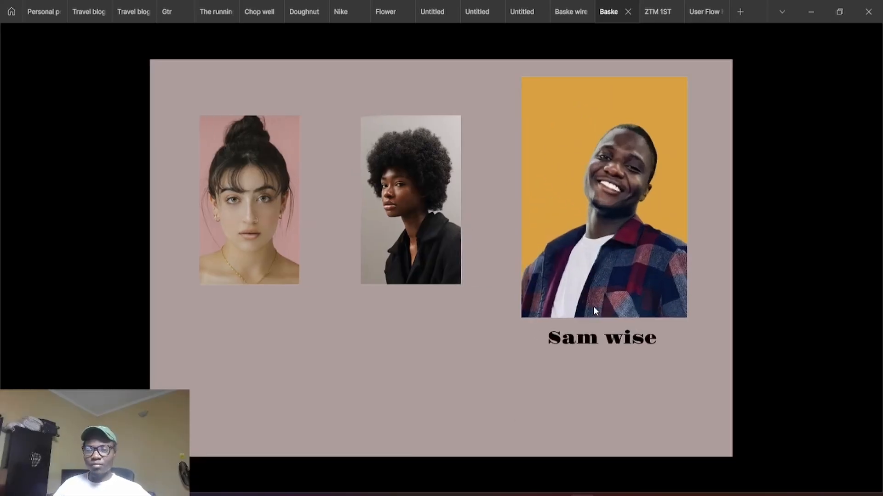